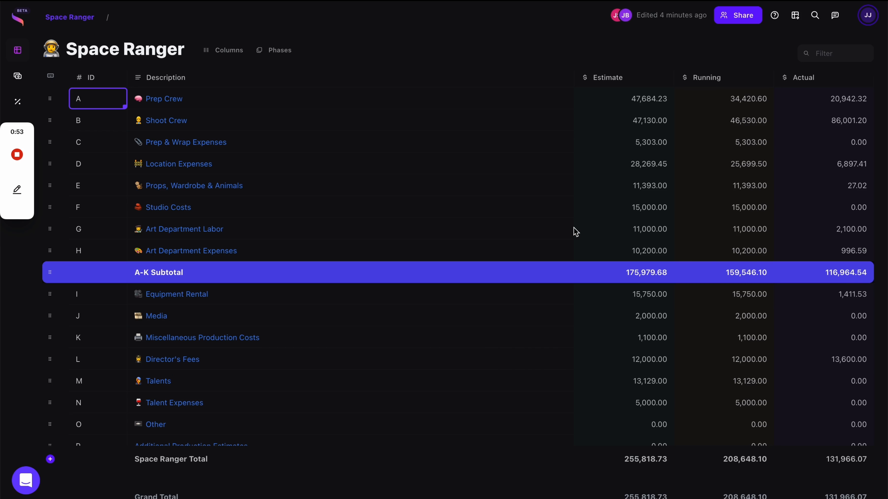
Move the selection around the top-level accounts grid, from Prep Crew across the Estimate, Running and Actual columns.
{"action": "left_click", "coordinate": [264, 105]}
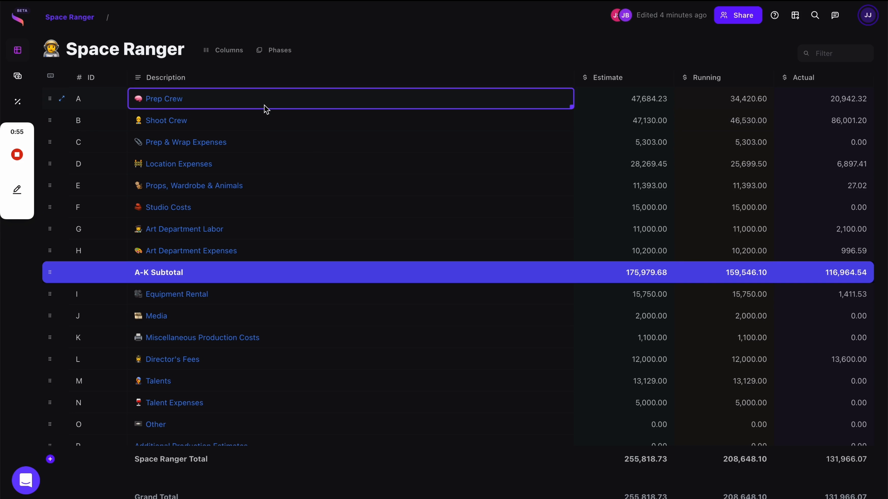
{"action": "key", "text": "Right"}
{"action": "key", "text": "Down"}
{"action": "key", "text": "Down"}
{"action": "key", "text": "Left"}
{"action": "key", "text": "Left"}
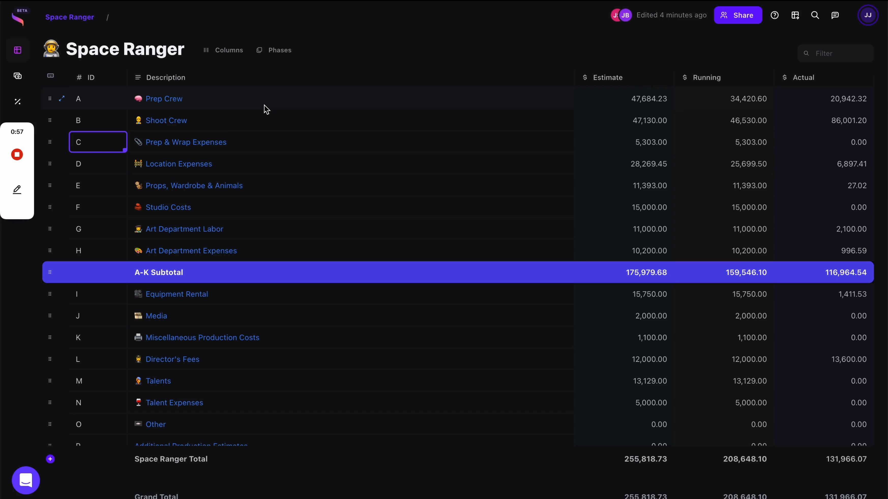
{"action": "key", "text": "Down"}
{"action": "key", "text": "Down"}
{"action": "key", "text": "Down"}
{"action": "key", "text": "Down"}
{"action": "key", "text": "Right"}
{"action": "key", "text": "Right"}
{"action": "key", "text": "Right"}
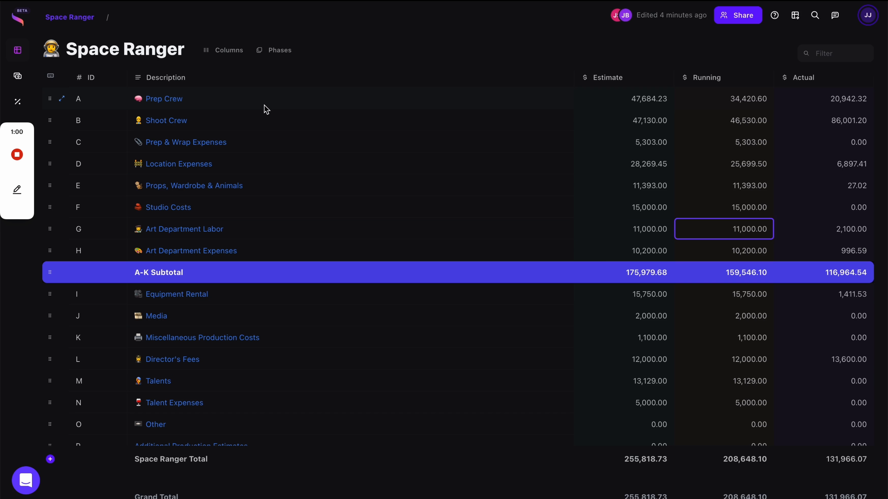
{"action": "key", "text": "Left"}
{"action": "key", "text": "Left"}
{"action": "key", "text": "Left"}
{"action": "key", "text": "Up"}
{"action": "key", "text": "Up"}
{"action": "key", "text": "Up"}
{"action": "key", "text": "Right"}
{"action": "key", "text": "Right"}
{"action": "key", "text": "Right"}
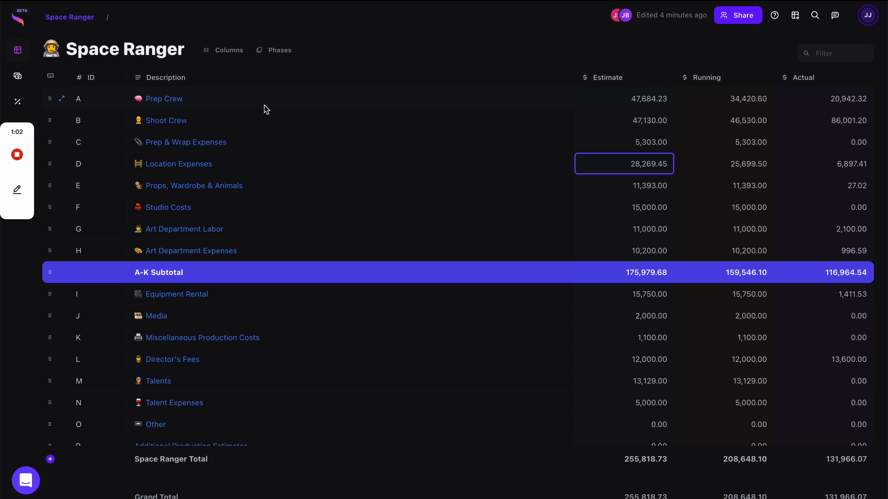
{"action": "key", "text": "Right"}
{"action": "key", "text": "Up"}
{"action": "key", "text": "Up"}
{"action": "key", "text": "Left"}
{"action": "key", "text": "Left"}
{"action": "key", "text": "Left"}
{"action": "key", "text": "Left"}
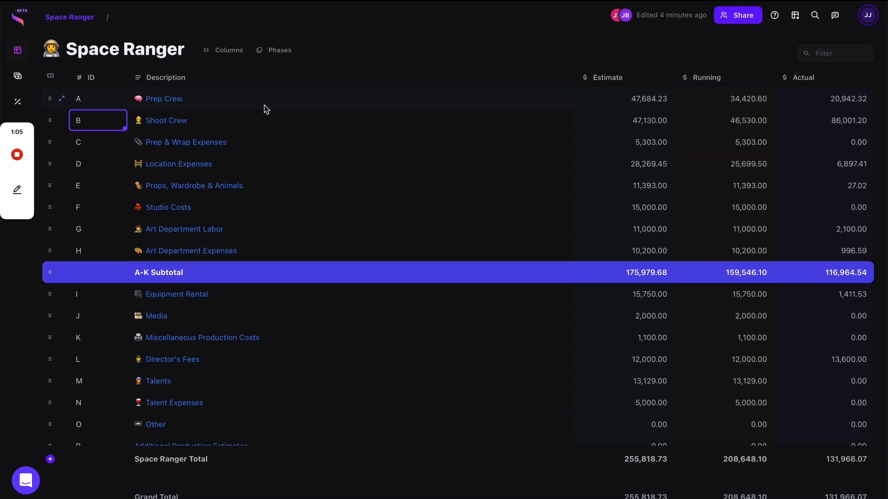
{"action": "key", "text": "Down"}
{"action": "key", "text": "Down"}
{"action": "key", "text": "Right"}
{"action": "key", "text": "Right"}
{"action": "key", "text": "Left"}
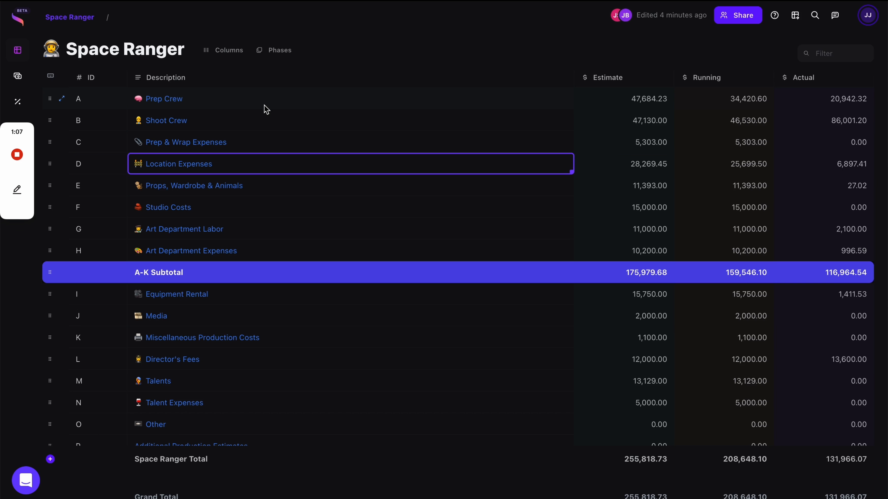
{"action": "key", "text": "Left"}
Type a test 's' into the Shoot Crew description, then undo it so the account stays unchanged.
{"action": "left_click", "coordinate": [243, 101]}
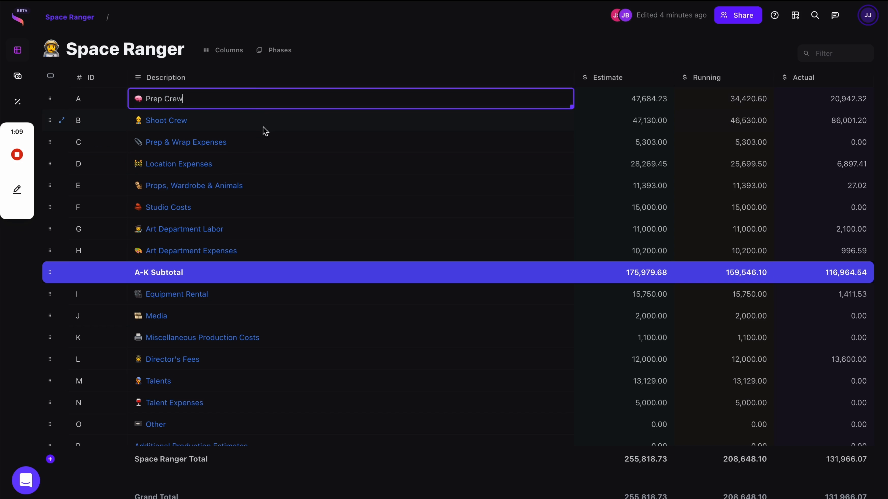
{"action": "left_click", "coordinate": [273, 125]}
{"action": "left_click", "coordinate": [304, 160]}
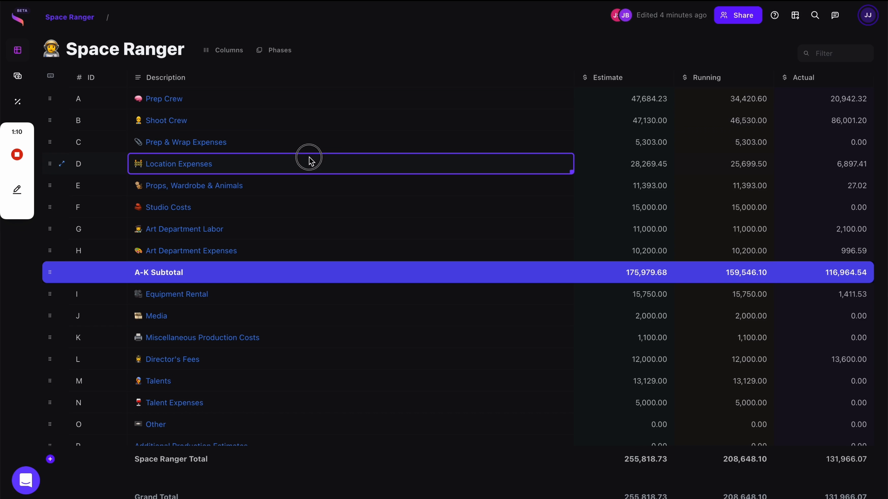
{"action": "left_click", "coordinate": [309, 130]}
{"action": "type", "text": "ssfefe"}
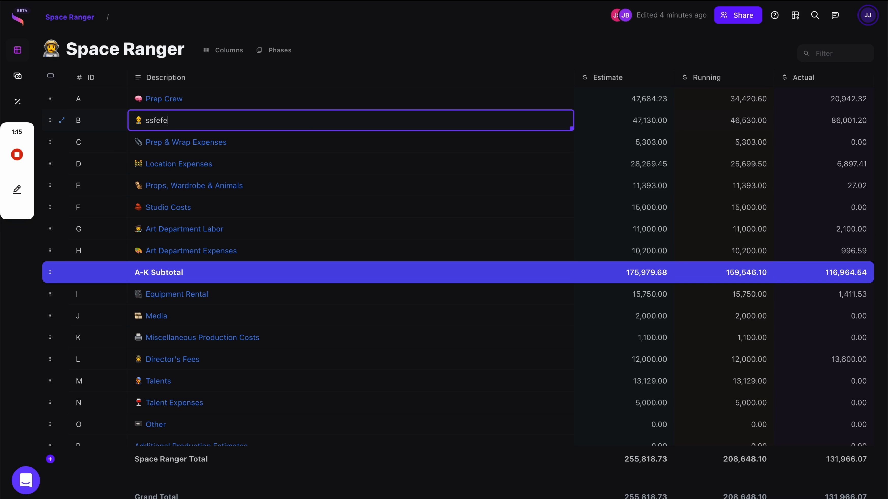
{"action": "left_click", "coordinate": [308, 163]}
{"action": "key", "text": "super+z"}
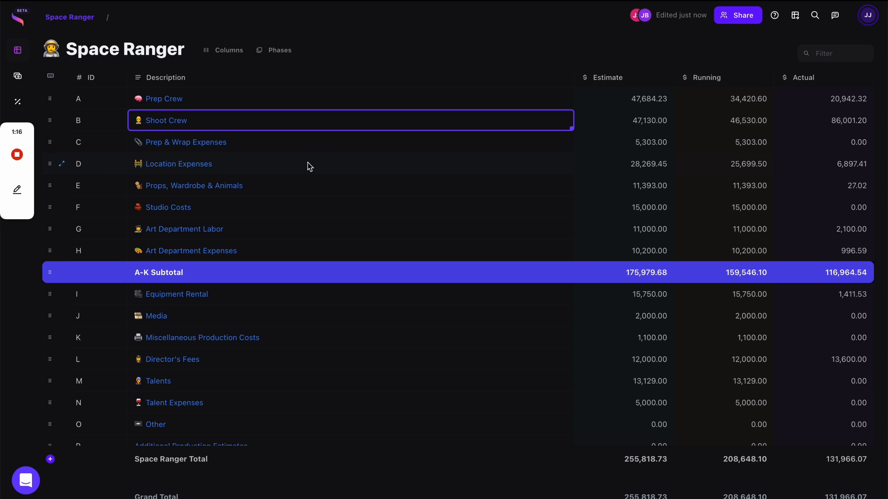
{"action": "left_click", "coordinate": [221, 208]}
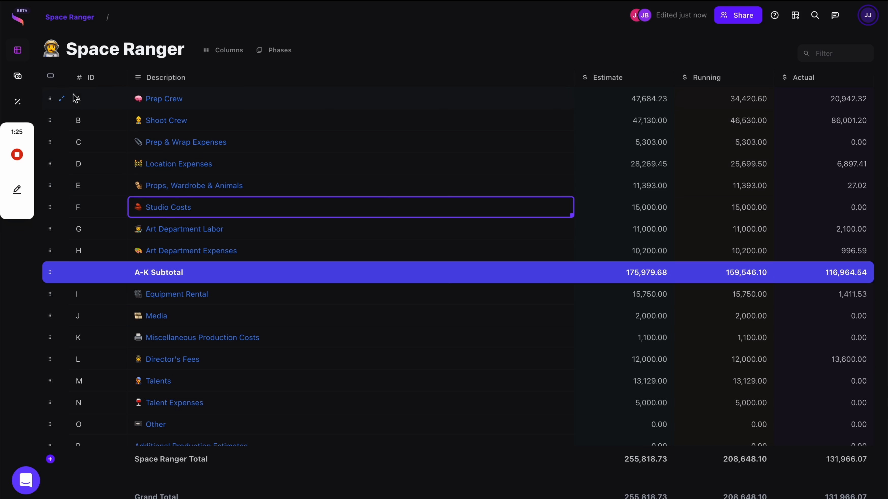
{"action": "mouse_move", "coordinate": [47, 79]}
{"action": "left_click", "coordinate": [226, 124]}
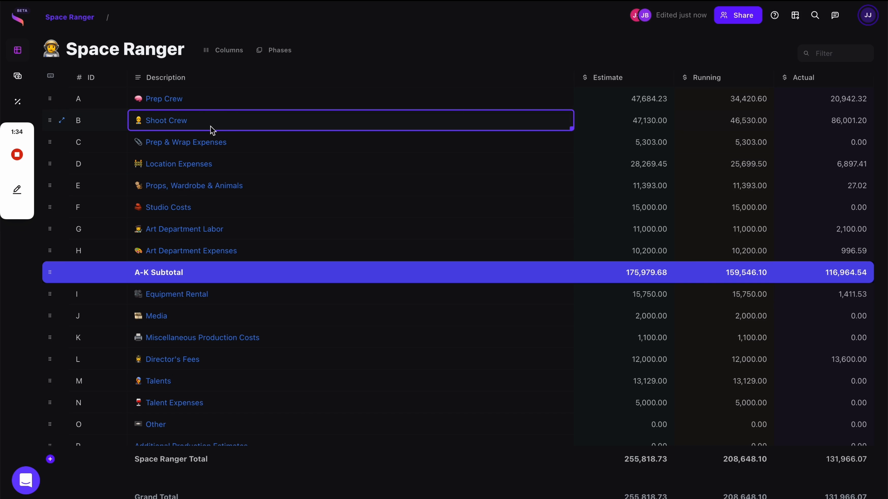
Open Prep Crew's line items, return to the top level, reopen Prep Crew, and show the account switcher list.
{"action": "left_click", "coordinate": [164, 102]}
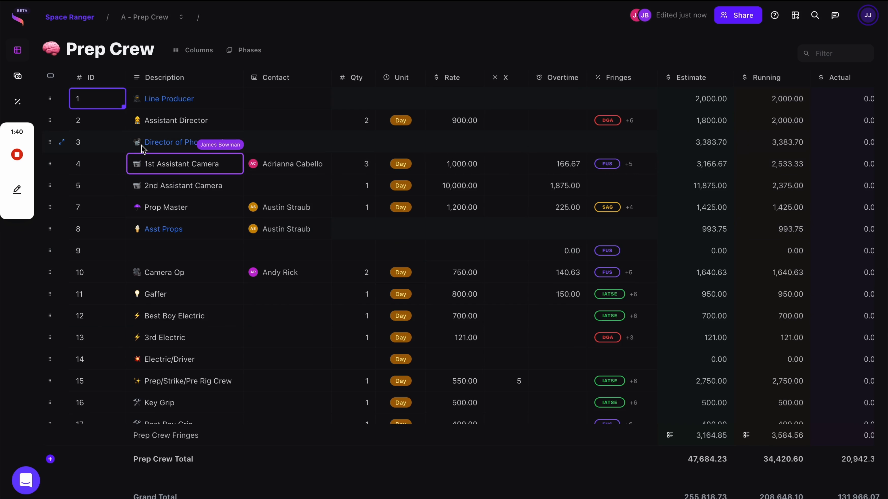
{"action": "left_click", "coordinate": [48, 16]}
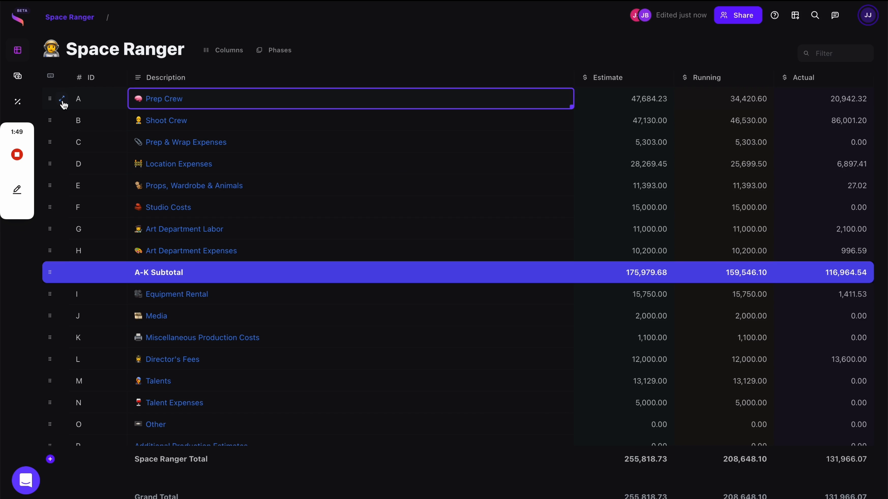
{"action": "left_click", "coordinate": [62, 100]}
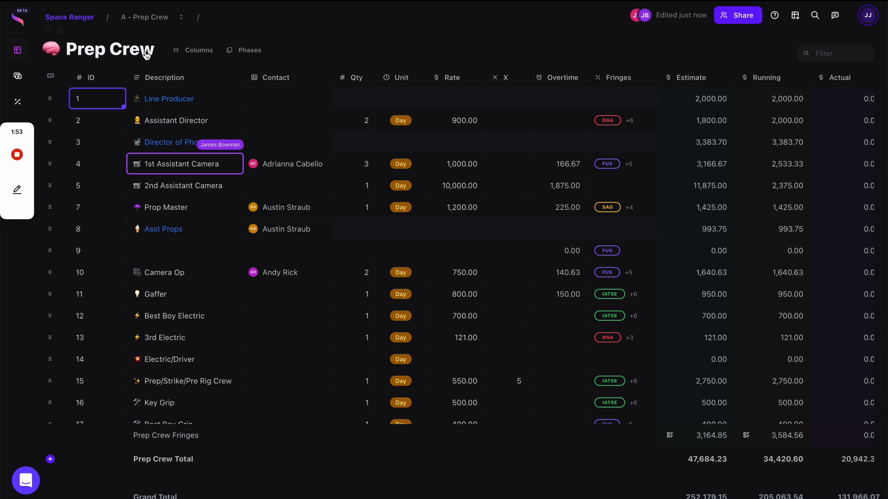
{"action": "left_click", "coordinate": [181, 18]}
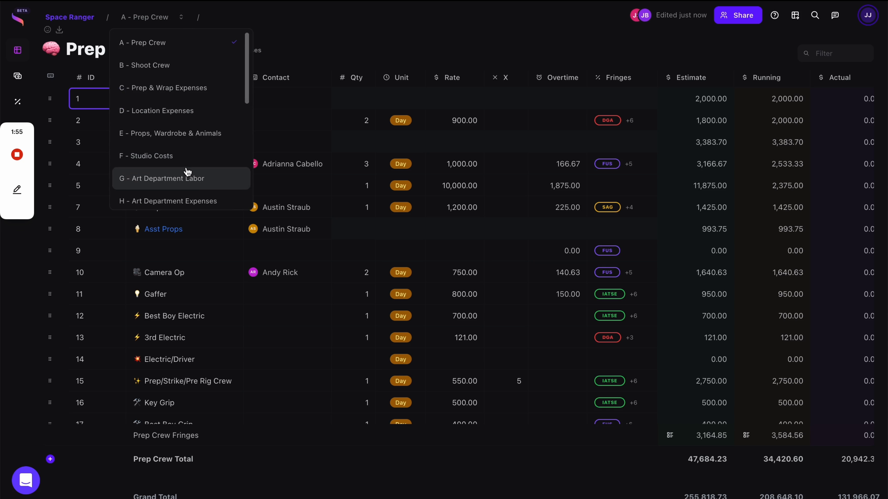
Dismiss the account list and scroll Prep Crew's line items, selecting row 9's description and then Gaffer's.
{"action": "left_click", "coordinate": [332, 38]}
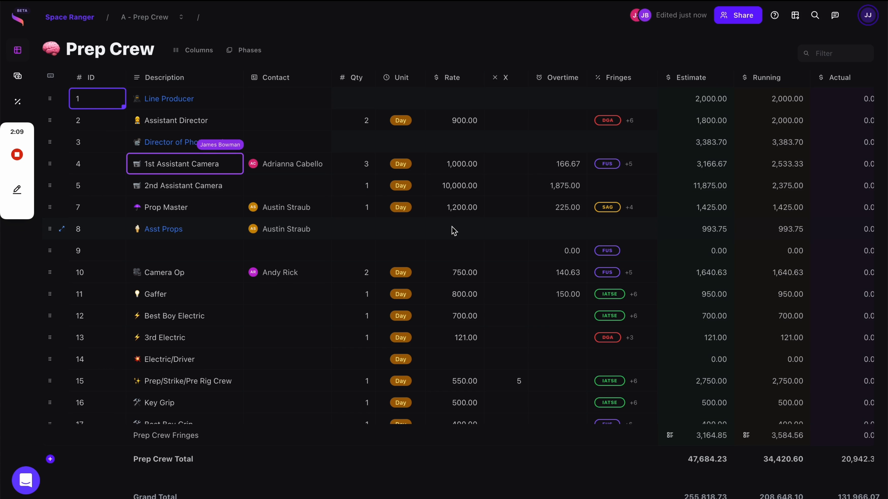
{"action": "scroll", "coordinate": [454, 231], "scroll_direction": "down", "scroll_amount": 1}
{"action": "scroll", "coordinate": [378, 202], "scroll_direction": "up", "scroll_amount": 1}
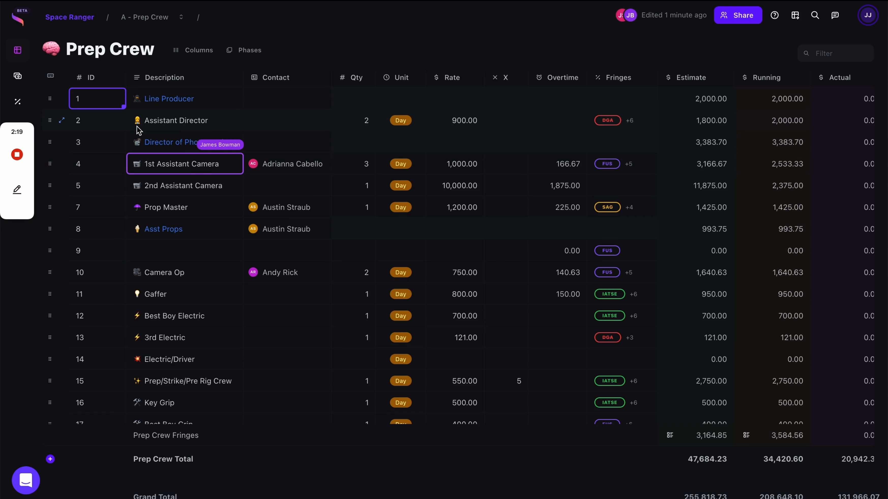
{"action": "scroll", "coordinate": [165, 125], "scroll_direction": "down", "scroll_amount": 1}
{"action": "scroll", "coordinate": [195, 105], "scroll_direction": "up", "scroll_amount": 1}
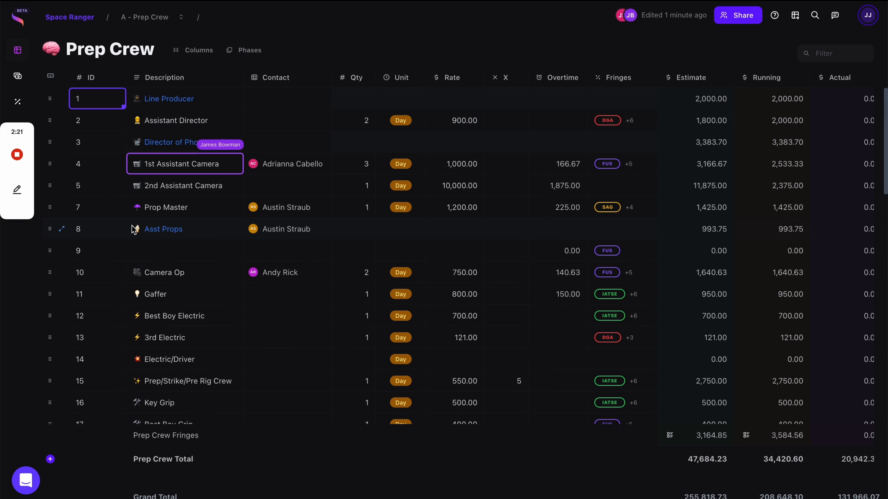
{"action": "left_click", "coordinate": [179, 250]}
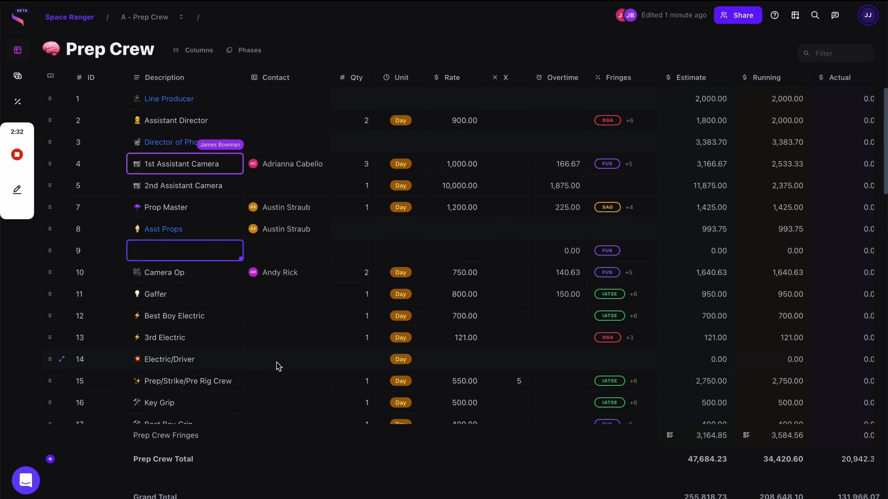
{"action": "scroll", "coordinate": [279, 366], "scroll_direction": "down", "scroll_amount": 1}
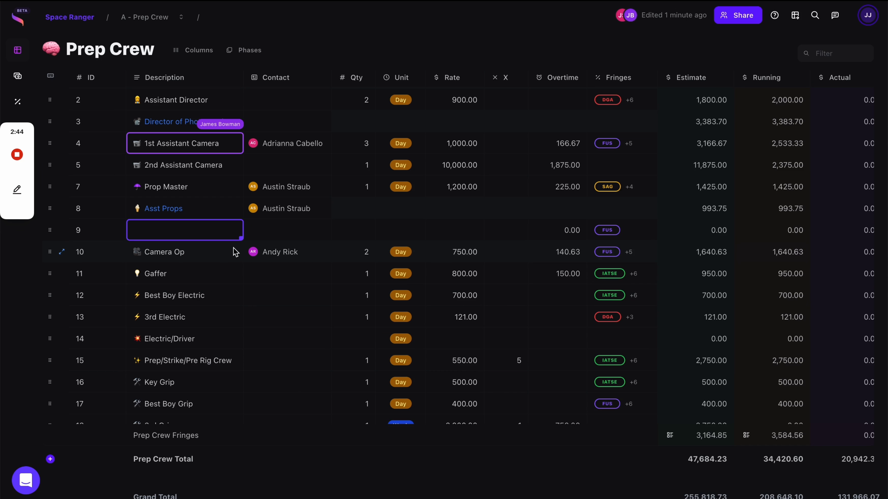
{"action": "left_click", "coordinate": [211, 274]}
{"action": "left_click", "coordinate": [633, 18]}
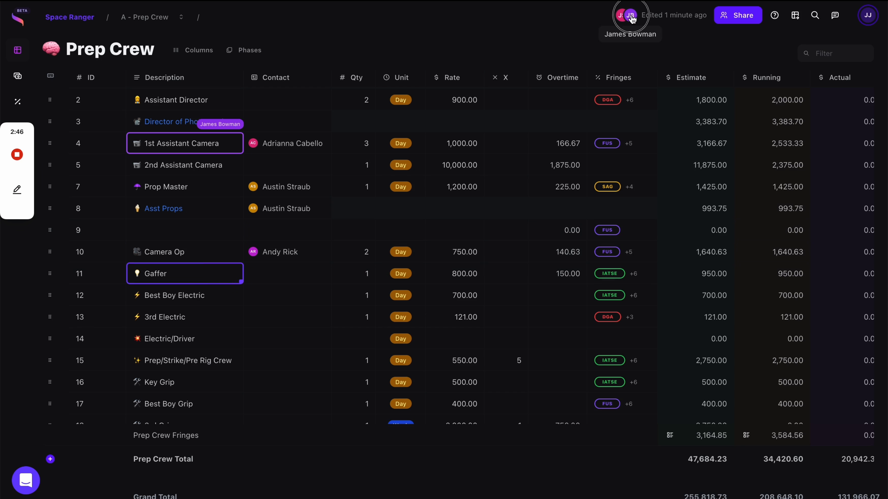
{"action": "left_click", "coordinate": [740, 18]}
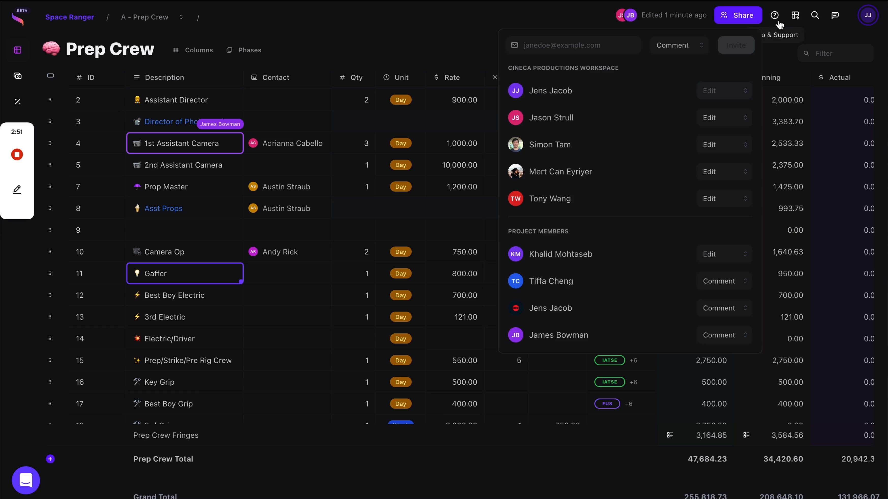
{"action": "left_click", "coordinate": [726, 122]}
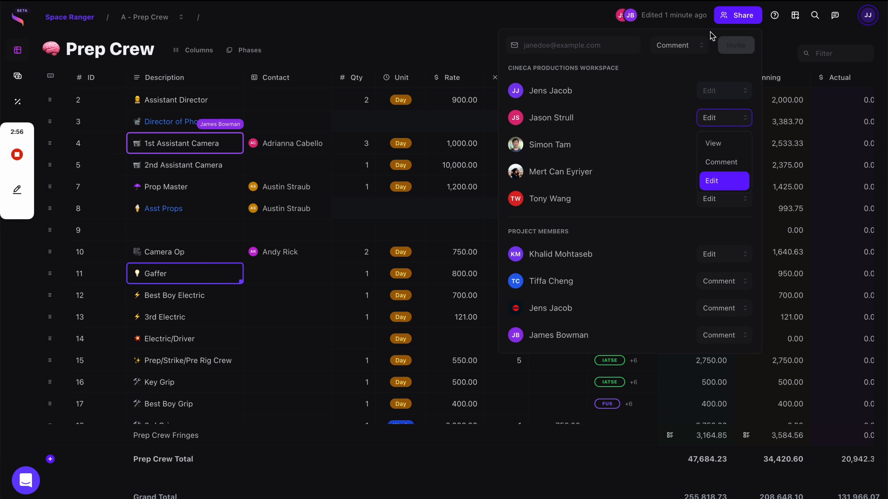
{"action": "left_click", "coordinate": [571, 18]}
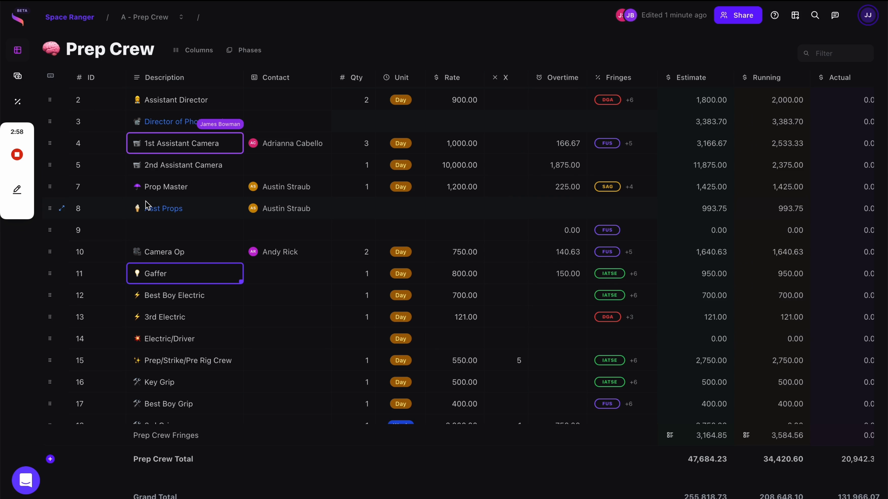
Scroll down to the Script Supervisor line and open its Contact dropdown.
{"action": "scroll", "coordinate": [166, 255], "scroll_direction": "up", "scroll_amount": 1}
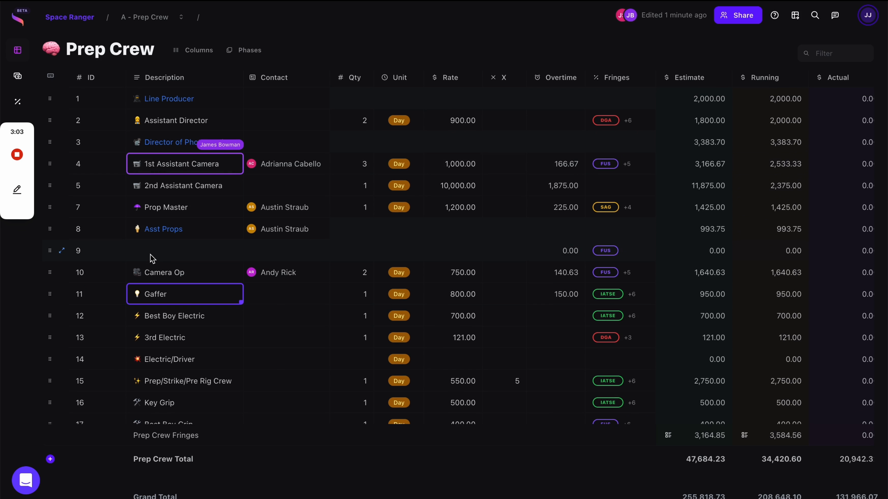
{"action": "scroll", "coordinate": [150, 257], "scroll_direction": "down", "scroll_amount": 3}
{"action": "scroll", "coordinate": [150, 259], "scroll_direction": "down", "scroll_amount": 11}
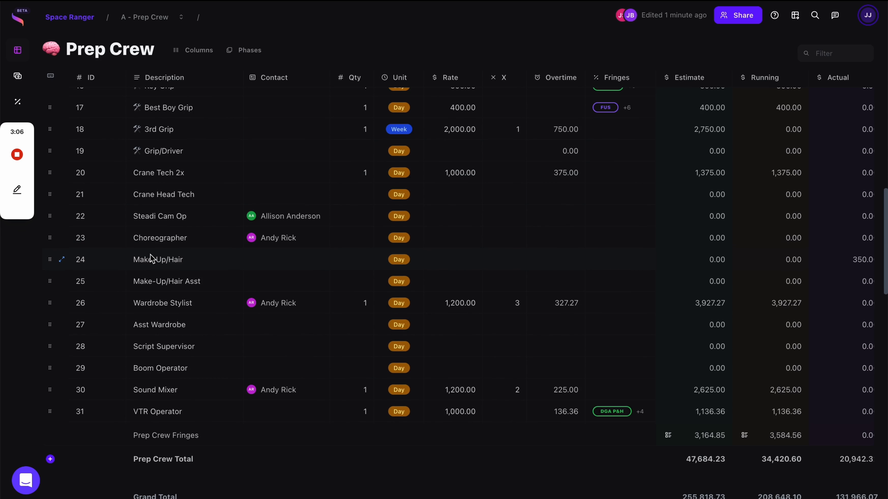
{"action": "scroll", "coordinate": [151, 254], "scroll_direction": "down", "scroll_amount": 5}
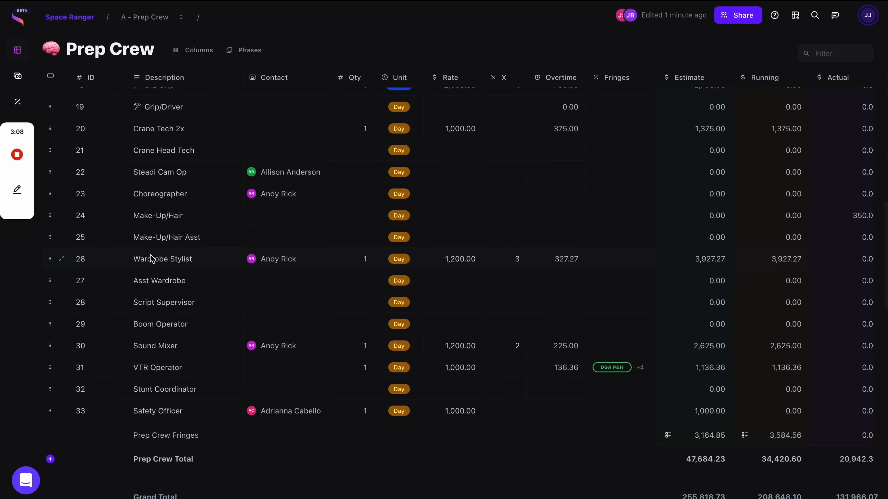
{"action": "left_click", "coordinate": [292, 236]}
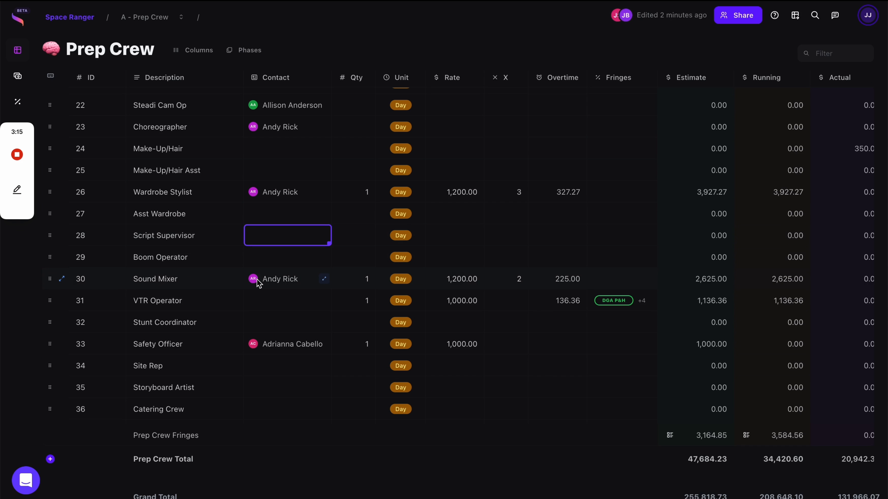
{"action": "left_click", "coordinate": [287, 235]}
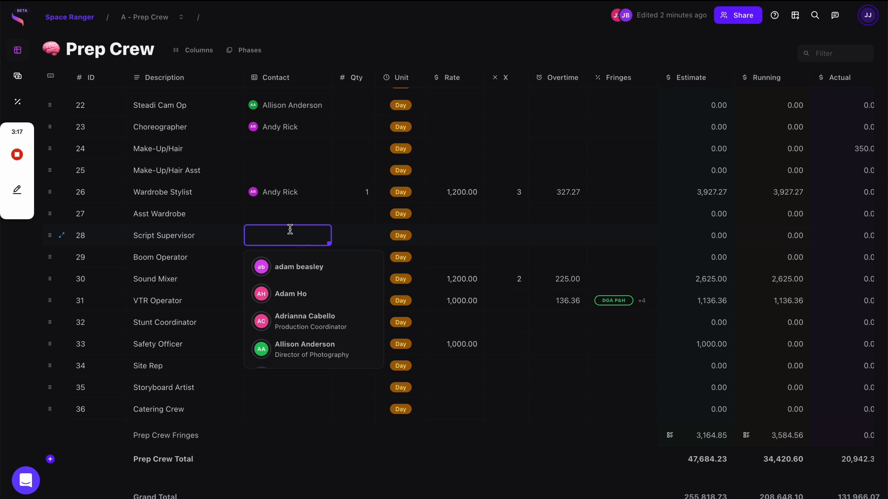
Pick a contact for Script Supervisor and open that contact's detail panel.
{"action": "scroll", "coordinate": [327, 303], "scroll_direction": "down", "scroll_amount": 1}
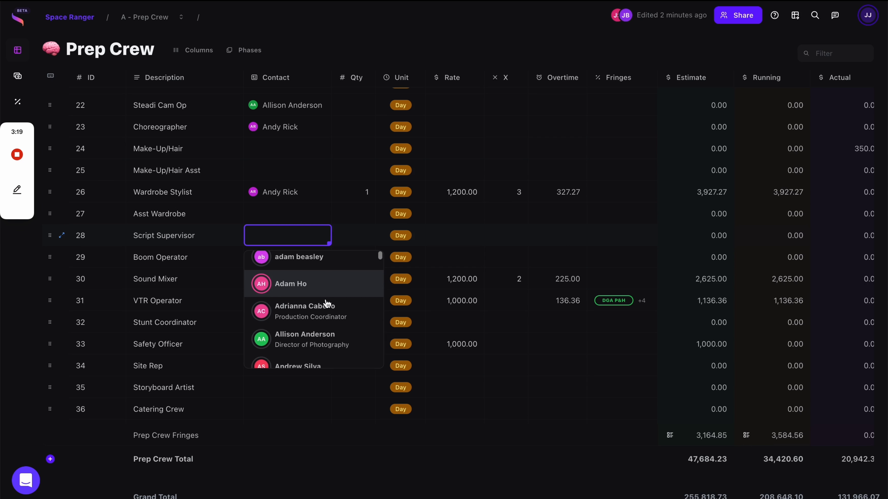
{"action": "scroll", "coordinate": [327, 303], "scroll_direction": "down", "scroll_amount": 5}
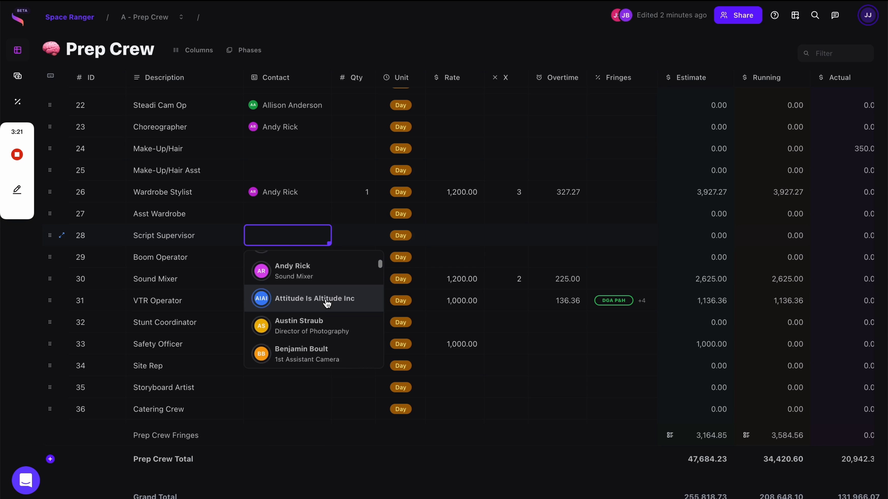
{"action": "scroll", "coordinate": [326, 283], "scroll_direction": "up", "scroll_amount": 2}
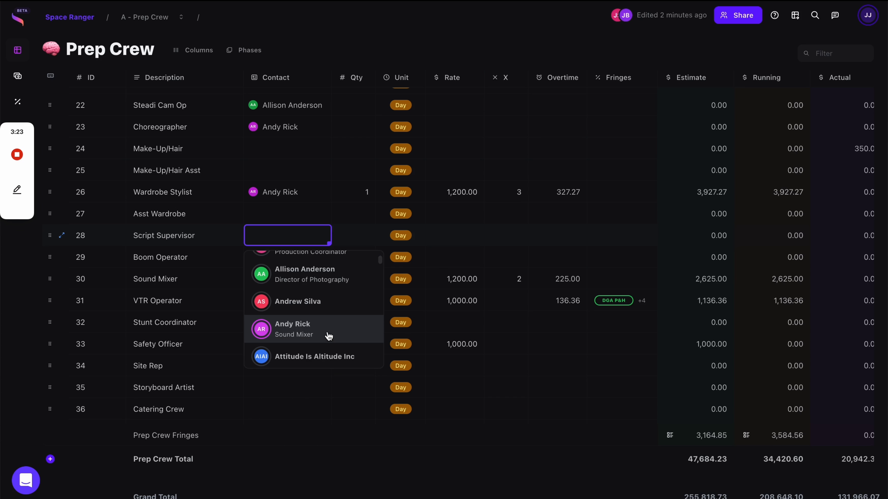
{"action": "scroll", "coordinate": [328, 323], "scroll_direction": "up", "scroll_amount": 1}
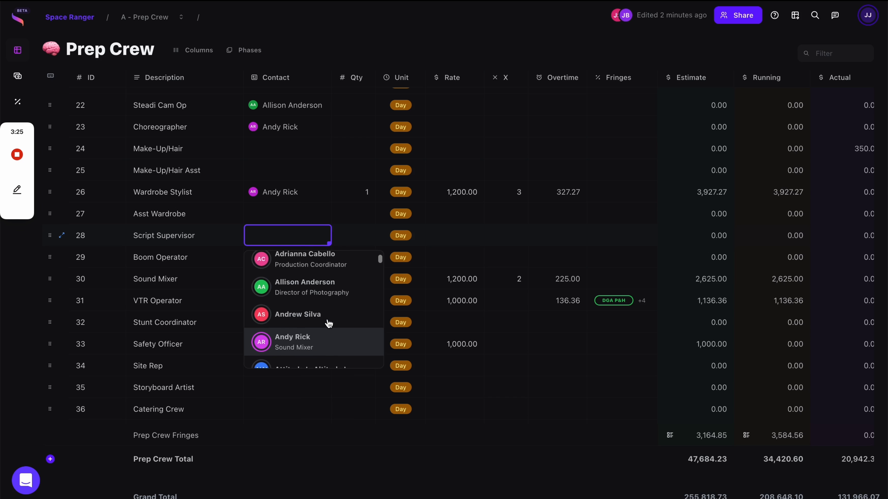
{"action": "scroll", "coordinate": [328, 324], "scroll_direction": "down", "scroll_amount": 5}
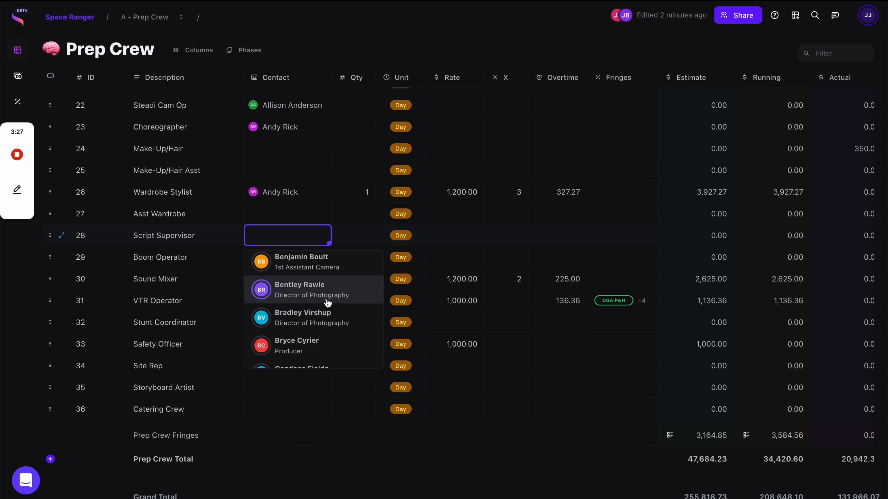
{"action": "scroll", "coordinate": [326, 313], "scroll_direction": "down", "scroll_amount": 1}
{"action": "scroll", "coordinate": [327, 312], "scroll_direction": "down", "scroll_amount": 4}
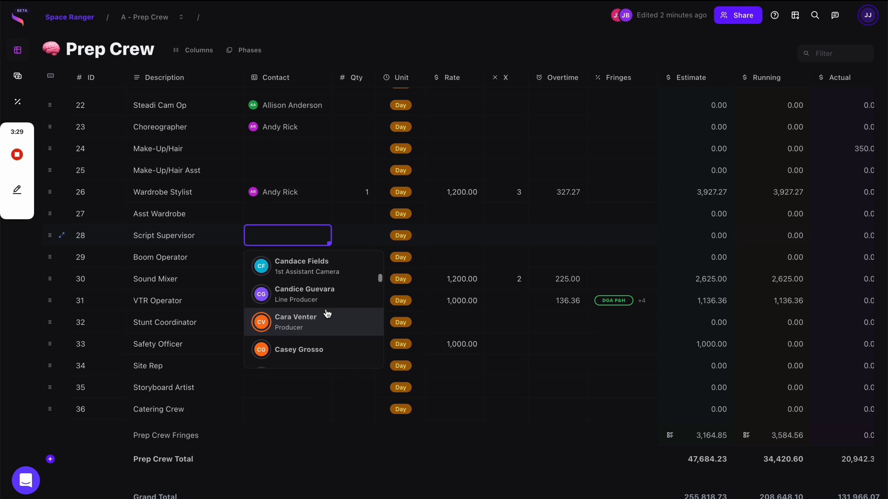
{"action": "left_click", "coordinate": [327, 312]}
{"action": "left_click", "coordinate": [363, 239]}
{"action": "left_click", "coordinate": [323, 237]}
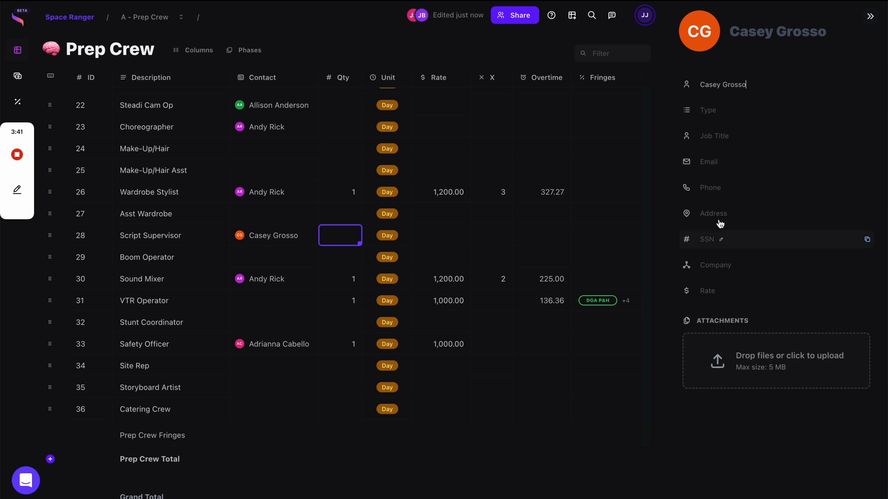
Enter the contact's e-mail and phone number, and set the contact's rate to 750.00.
{"action": "left_click", "coordinate": [721, 169]}
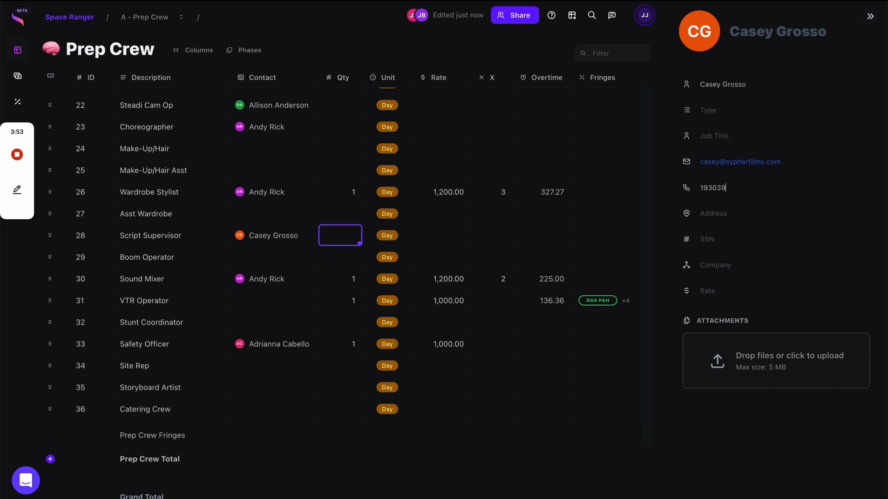
{"action": "key", "text": "Return"}
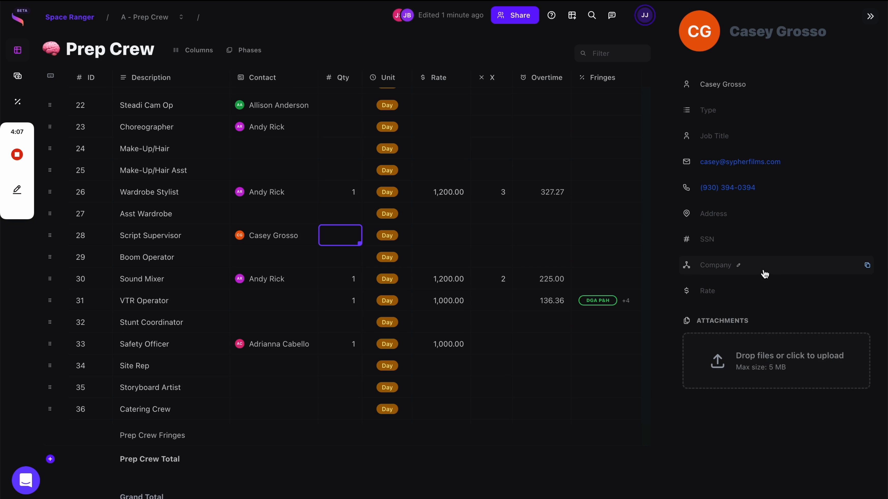
{"action": "left_click", "coordinate": [742, 217]}
{"action": "type", "text": "750"}
{"action": "left_click", "coordinate": [499, 397]}
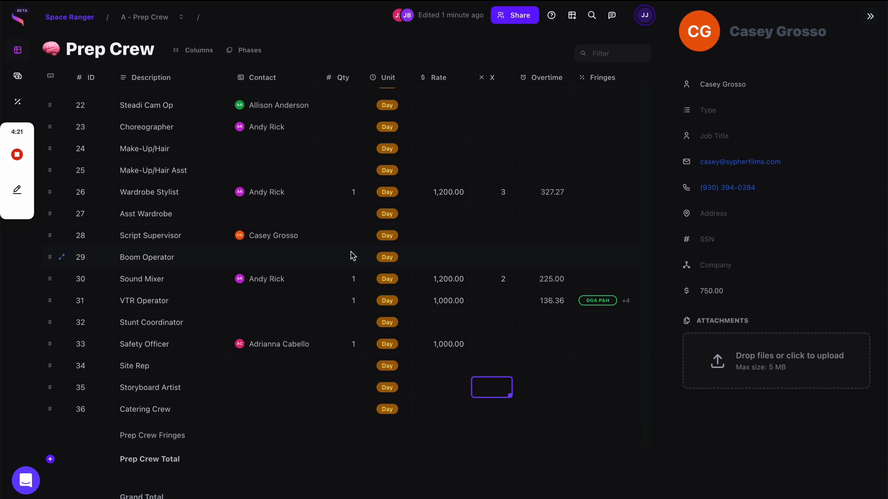
{"action": "left_click", "coordinate": [301, 239]}
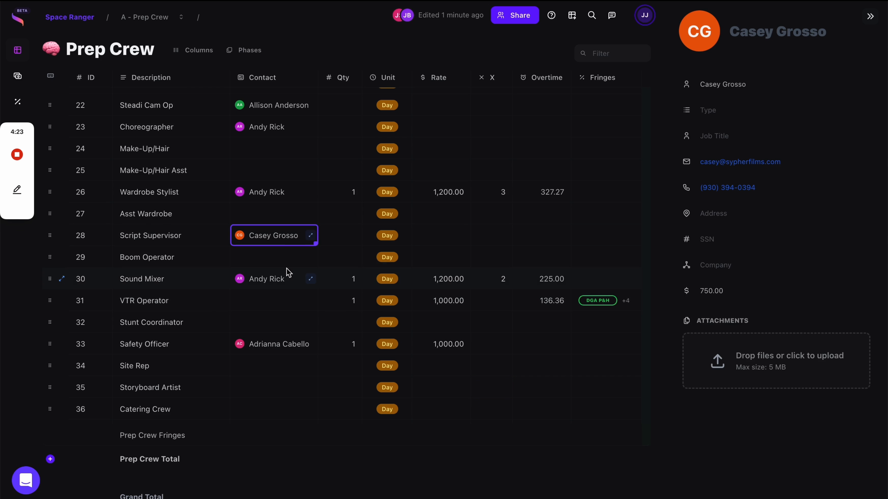
Close the contact panel and reassign the contact to Script Supervisor to pull in its rate.
{"action": "left_click", "coordinate": [870, 17]}
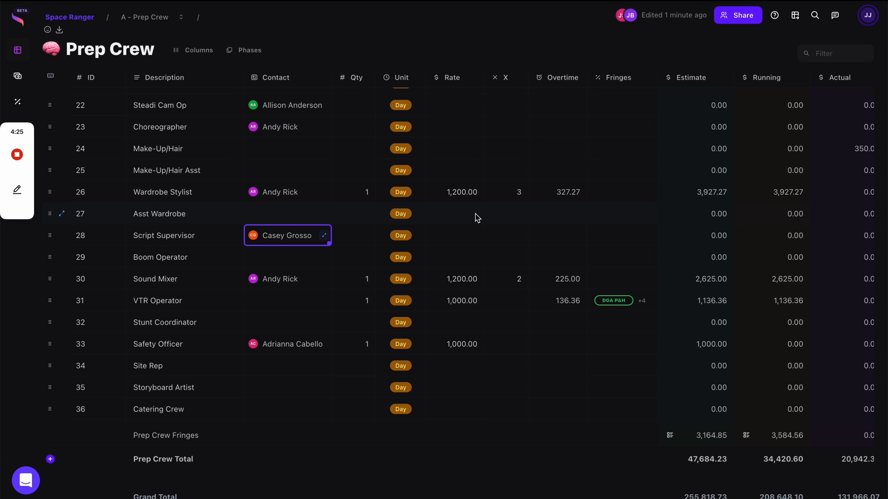
{"action": "type", "text": "casey"}
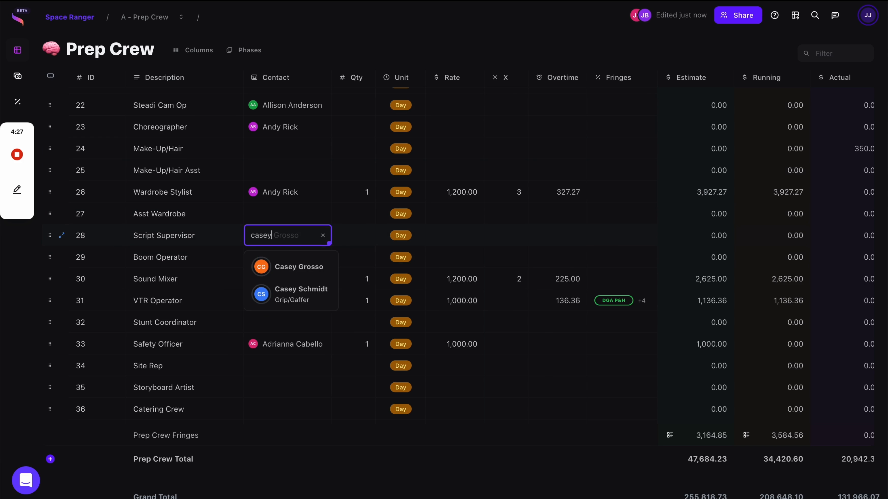
{"action": "left_click", "coordinate": [283, 266]}
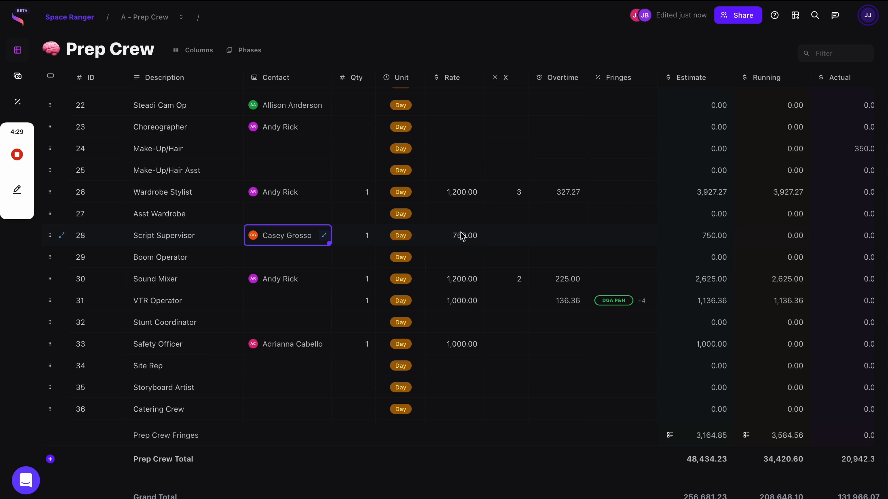
{"action": "left_click", "coordinate": [518, 243]}
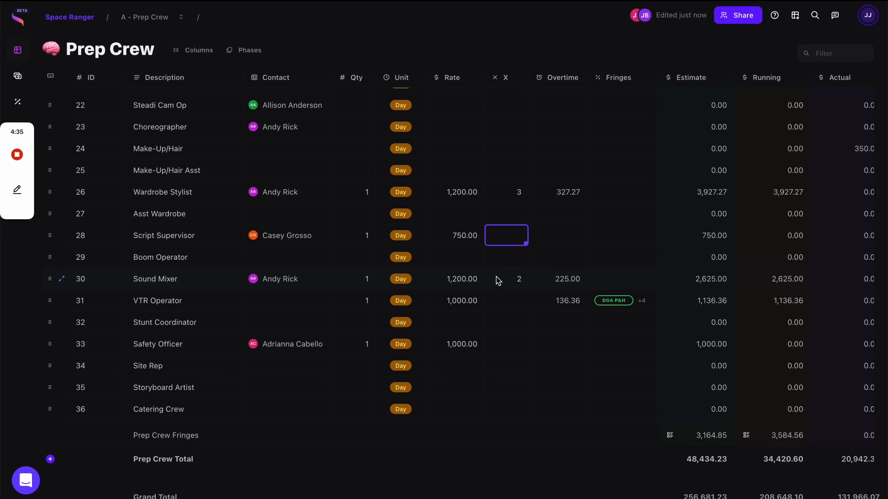
Set Script Supervisor's unit to Week and its rate to 3,500.00.
{"action": "double_click", "coordinate": [403, 236]}
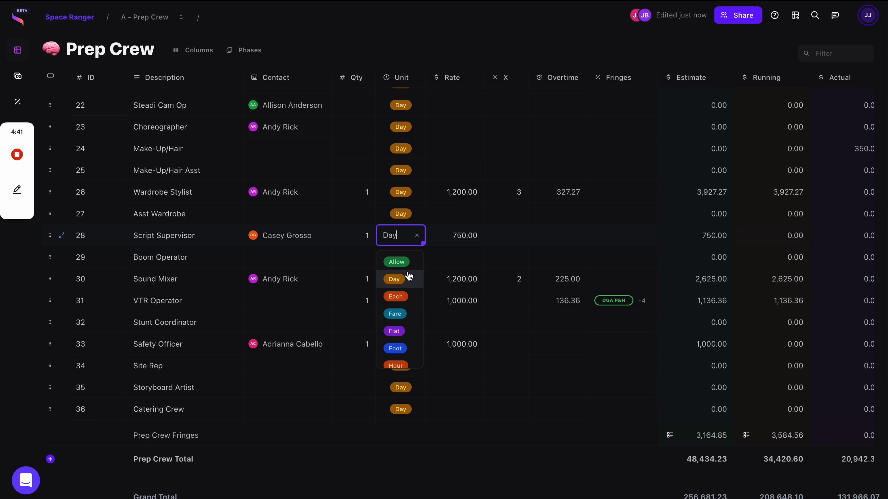
{"action": "scroll", "coordinate": [402, 332], "scroll_direction": "down", "scroll_amount": 5}
{"action": "left_click", "coordinate": [397, 358]}
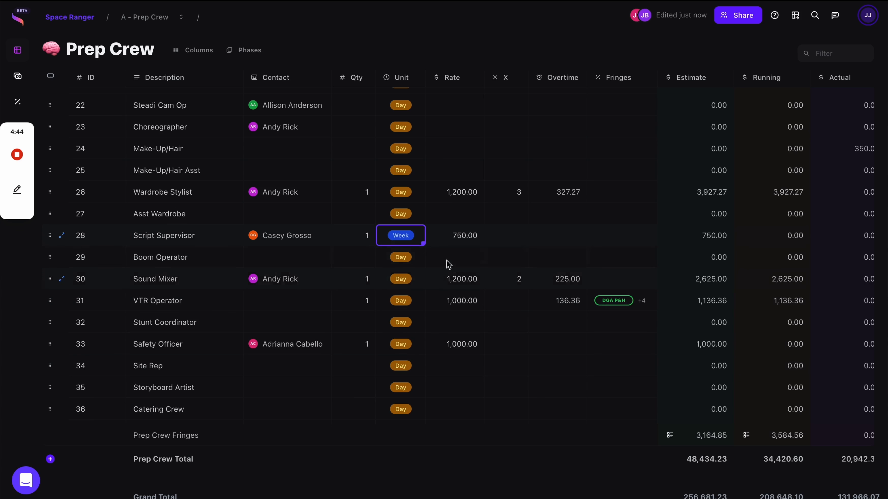
{"action": "left_click", "coordinate": [458, 237]}
{"action": "type", "text": "3000"}
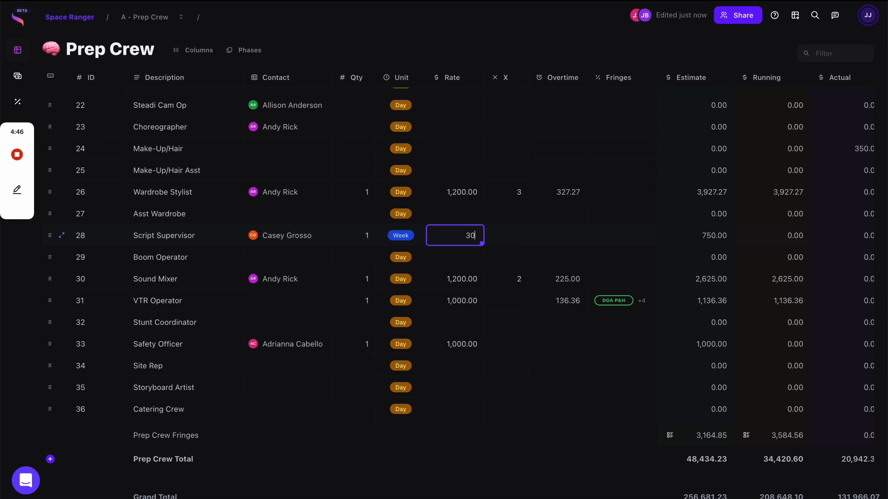
{"action": "key", "text": "BackSpace"}
{"action": "key", "text": "BackSpace"}
{"action": "type", "text": "6"}
{"action": "key", "text": "BackSpace"}
{"action": "type", "text": "500"}
{"action": "key", "text": "Return"}
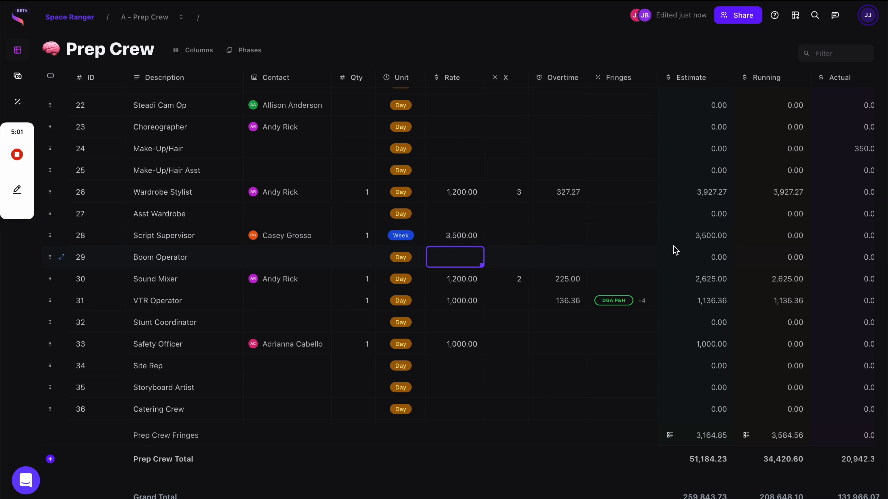
{"action": "left_click", "coordinate": [469, 243]}
{"action": "left_click", "coordinate": [515, 240]}
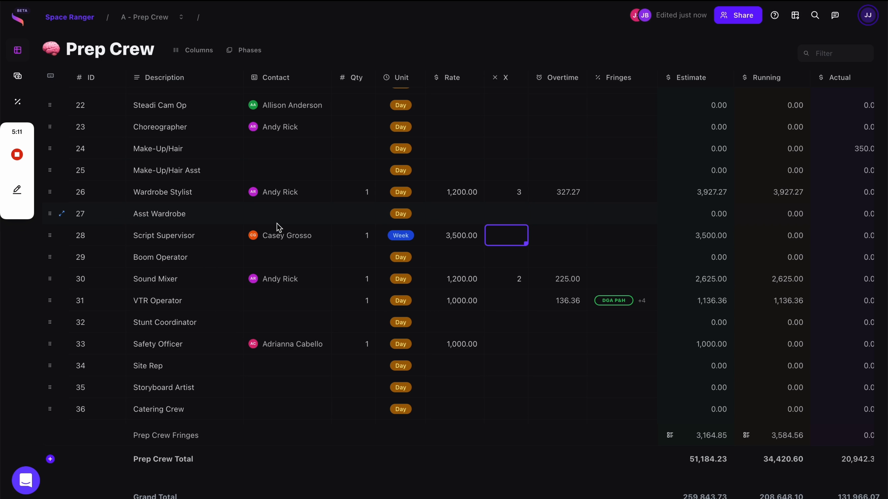
Enter and then clear a 2 multiplier on Script Supervisor, then open its Overtime Hours calculator.
{"action": "left_click", "coordinate": [541, 240]}
{"action": "left_click", "coordinate": [516, 241]}
{"action": "type", "text": "2"}
{"action": "left_click", "coordinate": [505, 284]}
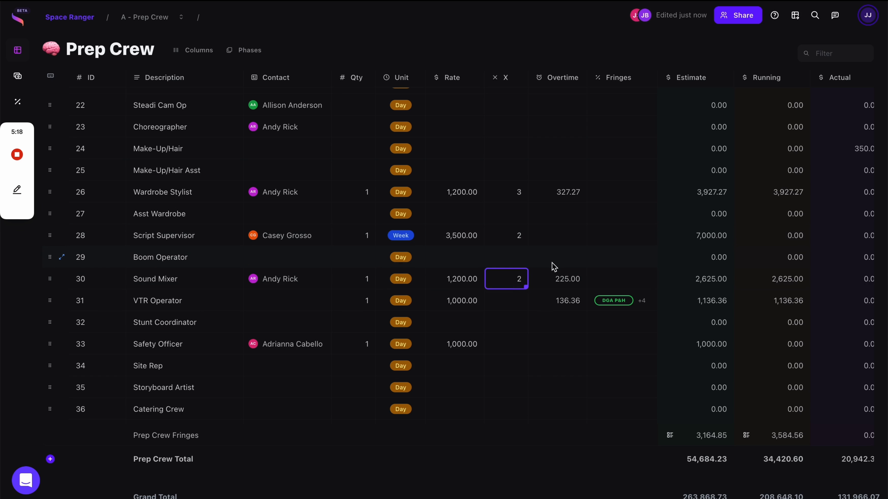
{"action": "left_click", "coordinate": [521, 240]}
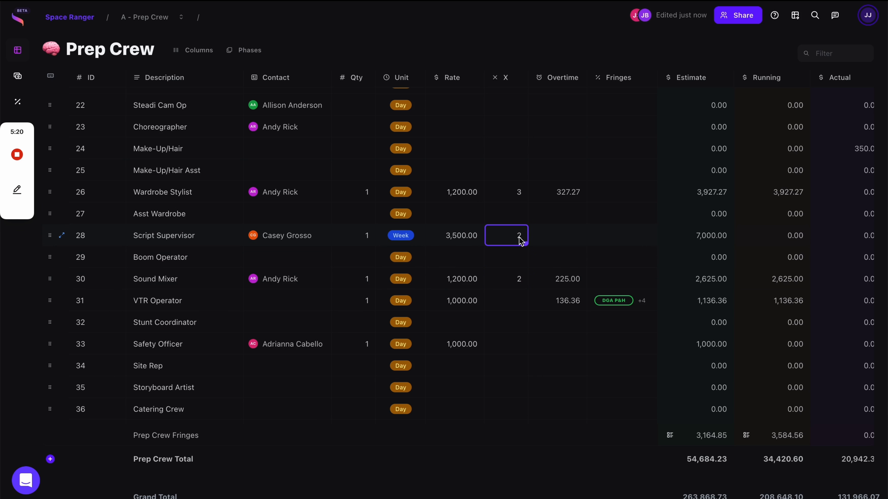
{"action": "key", "text": "Delete"}
{"action": "left_click", "coordinate": [508, 263]}
{"action": "left_click", "coordinate": [508, 239]}
{"action": "double_click", "coordinate": [560, 242]}
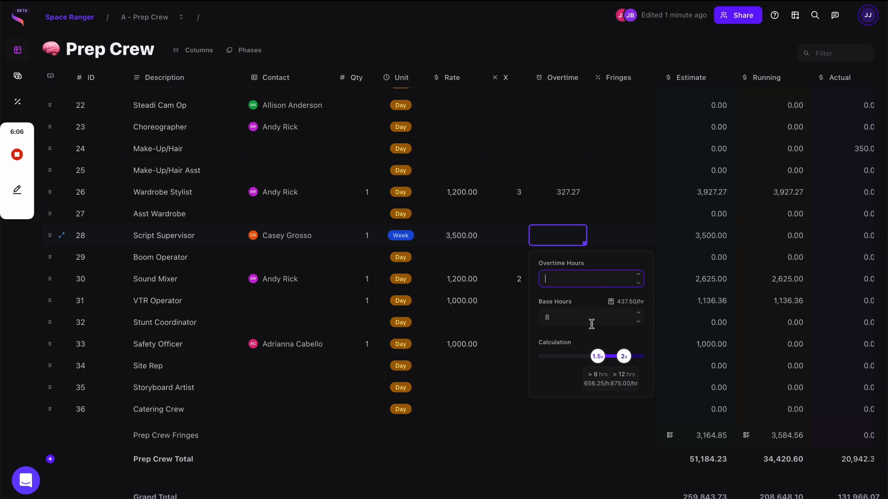
Enter 2 in the overtime editor, then give Script Supervisor a 750.00 rate billed per Day.
{"action": "type", "text": "2"}
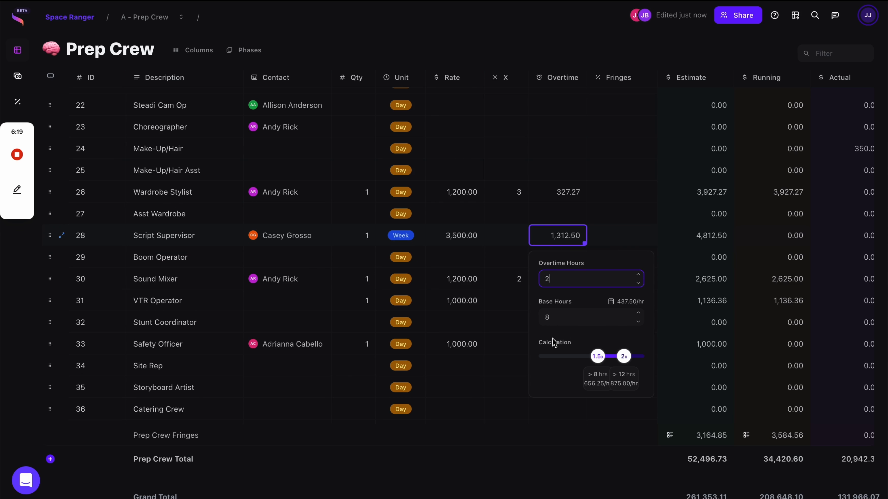
{"action": "left_click", "coordinate": [465, 237]}
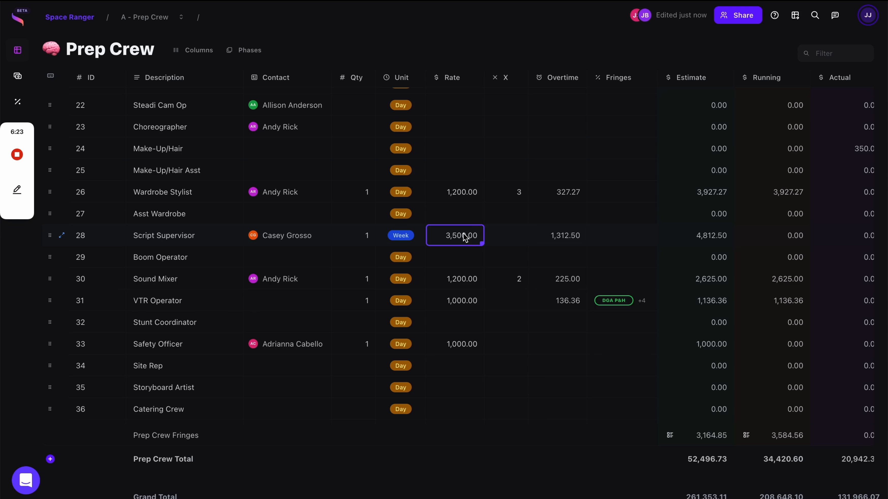
{"action": "type", "text": "750"}
{"action": "key", "text": "Return"}
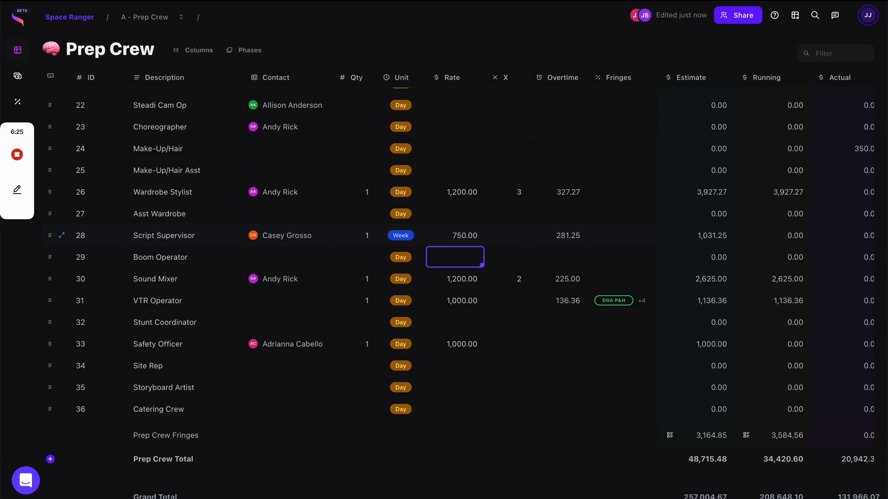
{"action": "left_click", "coordinate": [416, 241]}
{"action": "type", "text": "da"}
{"action": "left_click", "coordinate": [396, 262]}
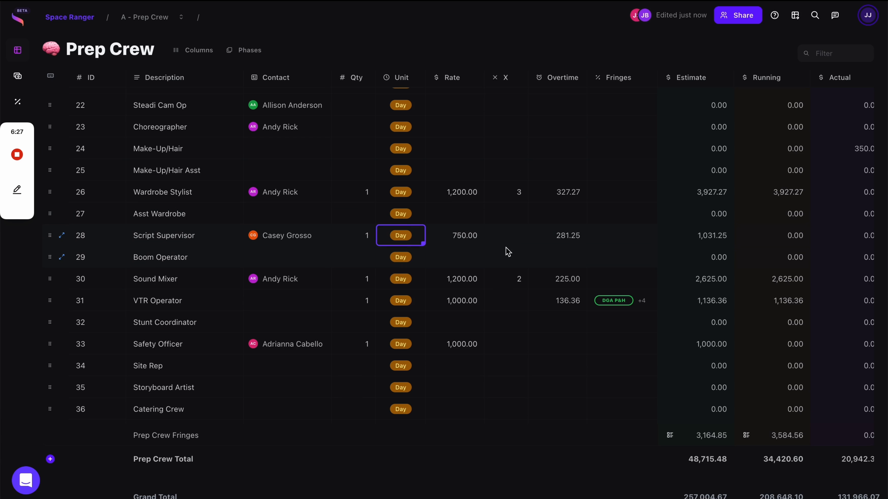
{"action": "left_click", "coordinate": [540, 240]}
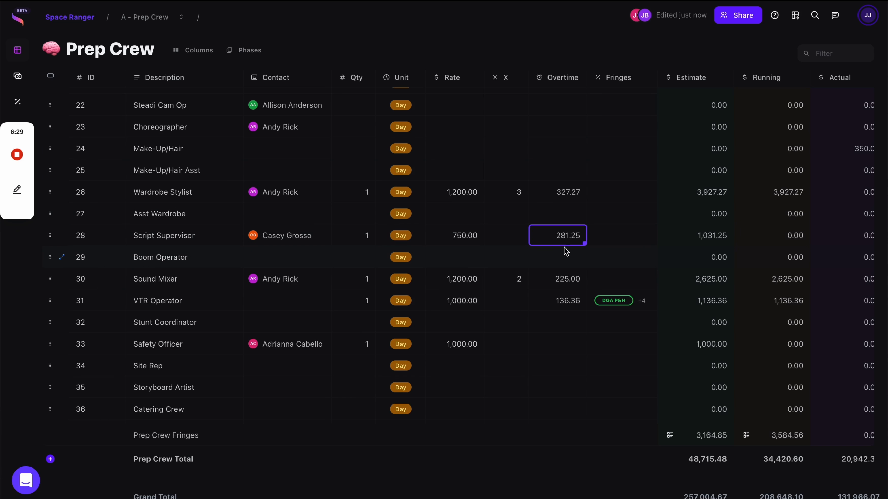
{"action": "left_click", "coordinate": [616, 245]}
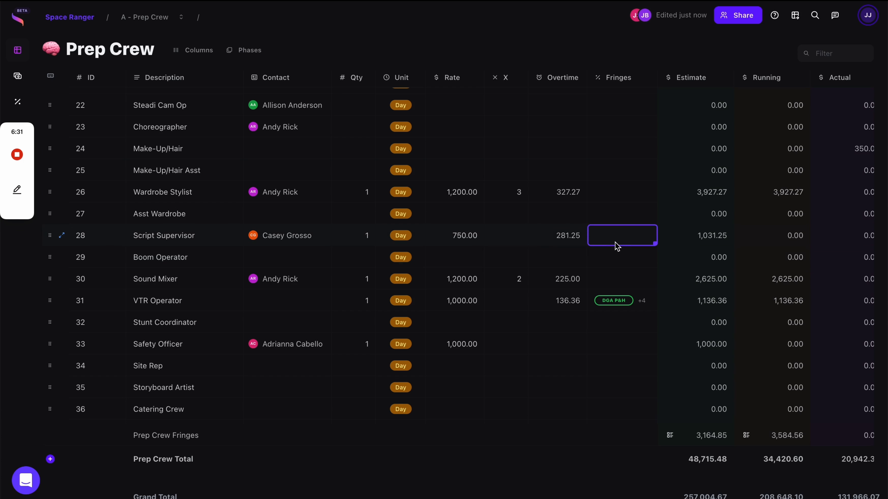
Add the WC (Workers Comp) fringe to the Script Supervisor line.
{"action": "left_click", "coordinate": [616, 245]}
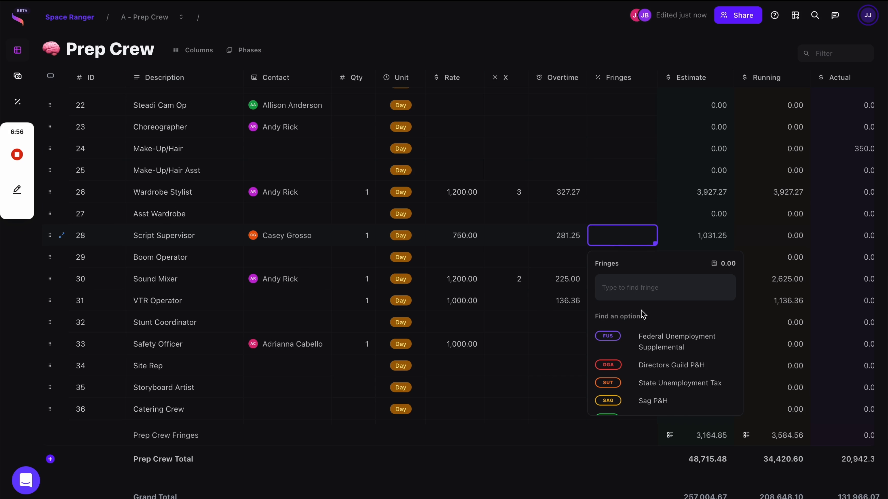
{"action": "scroll", "coordinate": [641, 350], "scroll_direction": "down", "scroll_amount": 3}
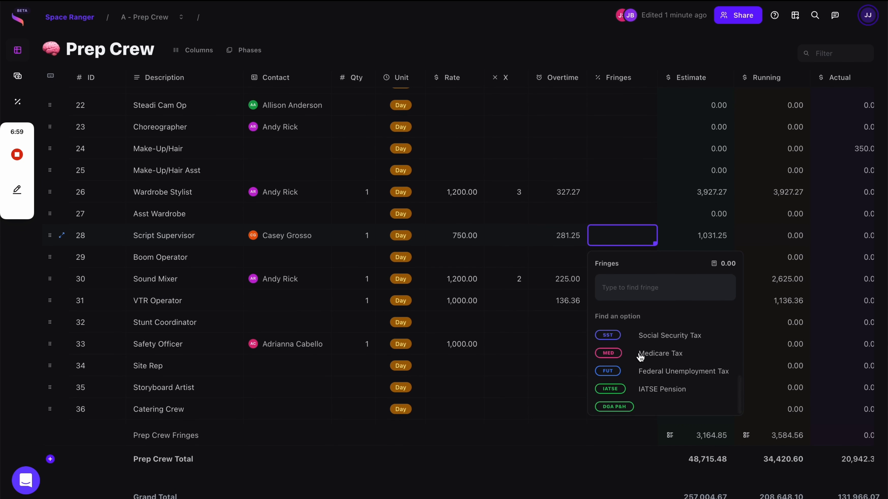
{"action": "scroll", "coordinate": [641, 334], "scroll_direction": "up", "scroll_amount": 3}
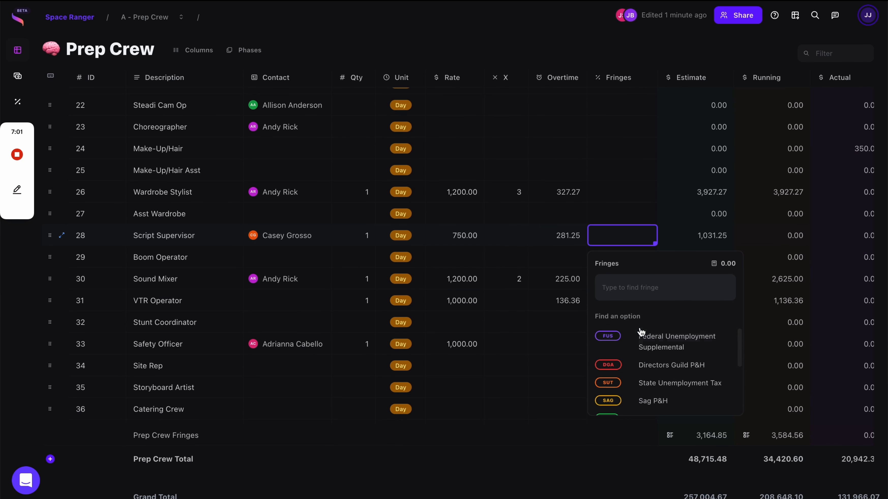
{"action": "type", "text": "wC"}
{"action": "key", "text": "Return"}
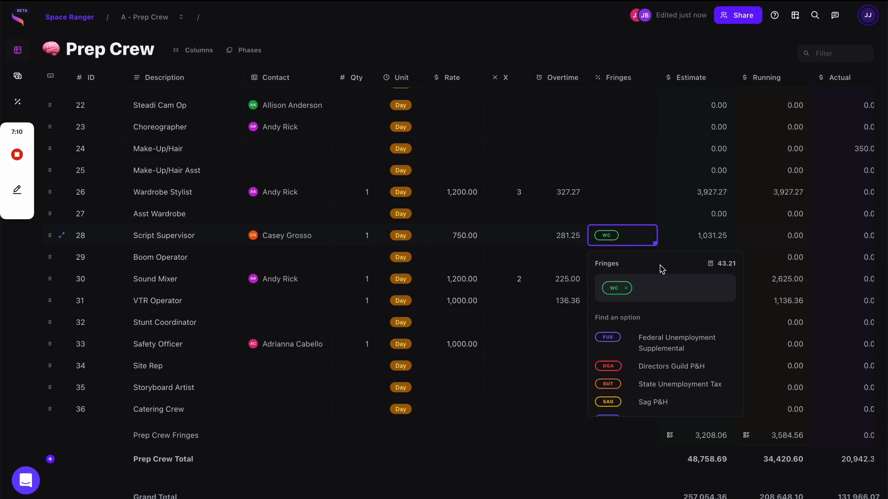
Search the fringe picker for 'pga' and 'ia', then open the fringes table at the DGA P&H entry.
{"action": "type", "text": "pga"}
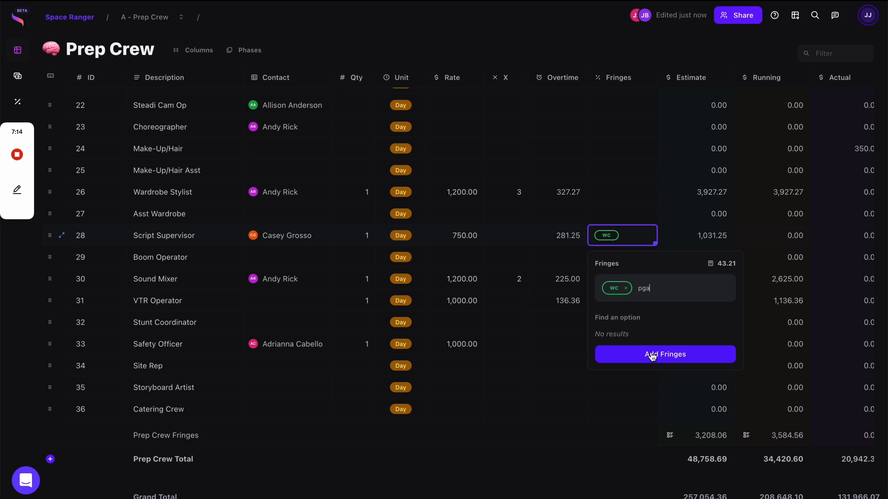
{"action": "key", "text": "BackSpace"}
{"action": "key", "text": "BackSpace"}
{"action": "key", "text": "BackSpace"}
{"action": "type", "text": "i"}
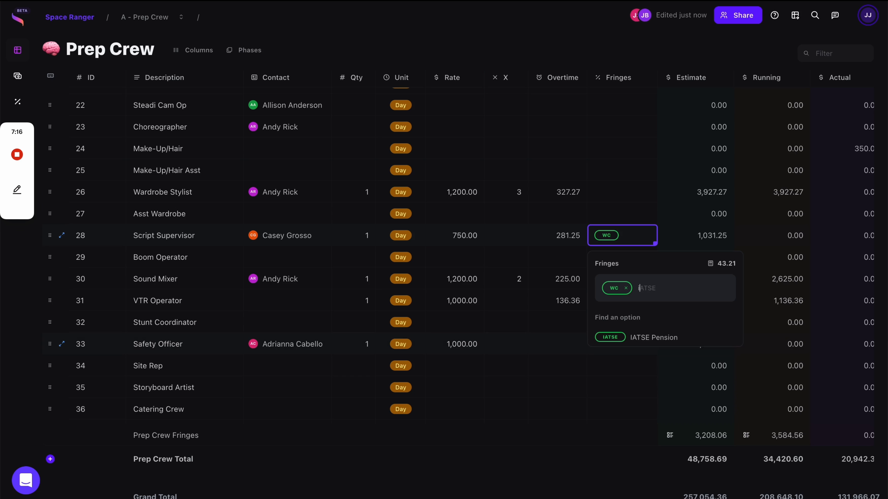
{"action": "type", "text": "atse p&h"}
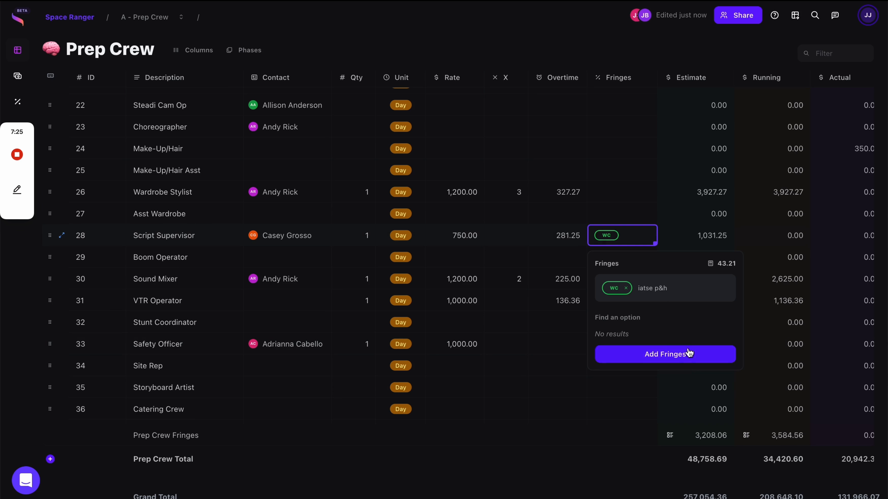
{"action": "left_click", "coordinate": [687, 353]}
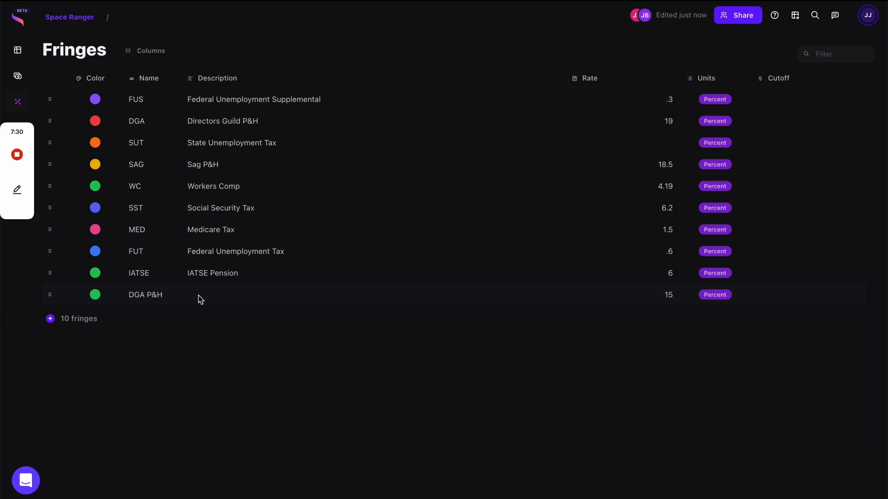
{"action": "left_click", "coordinate": [227, 300]}
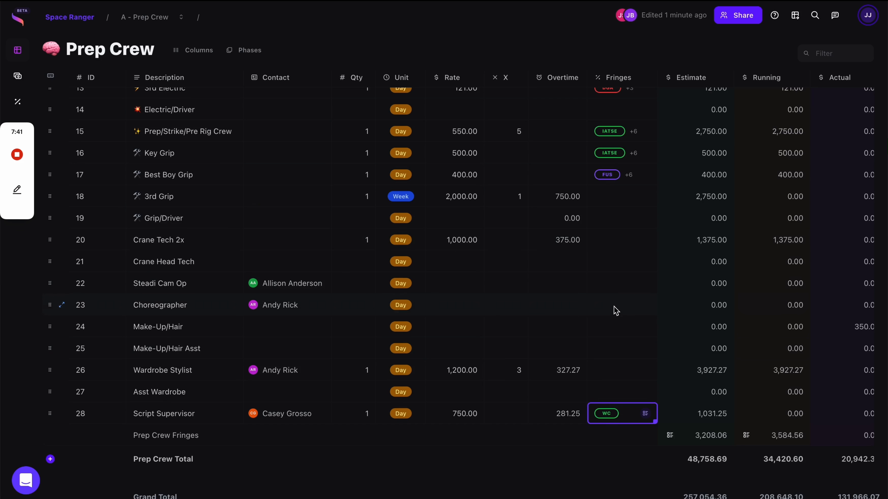
Add IATSE Pension to Script Supervisor's fringes and review its WC, IATSE and FUS fringes.
{"action": "left_click", "coordinate": [620, 200]}
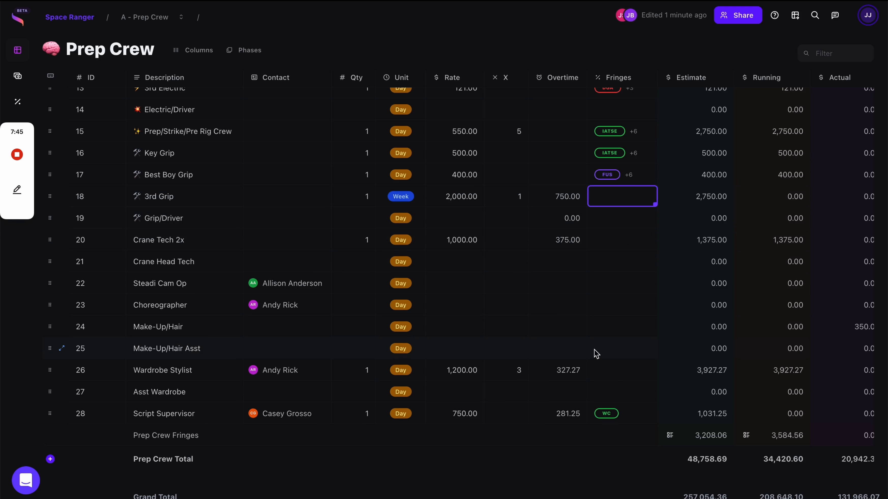
{"action": "left_click", "coordinate": [625, 409]}
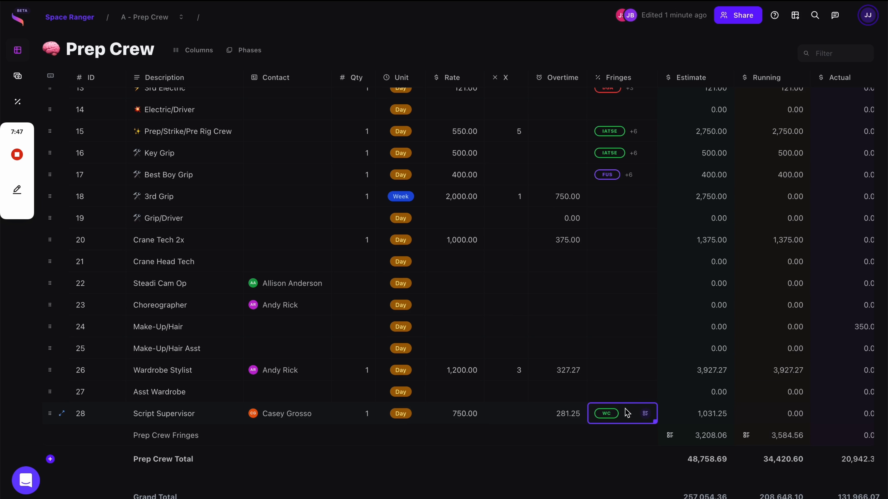
{"action": "type", "text": "iats"}
{"action": "key", "text": "Return"}
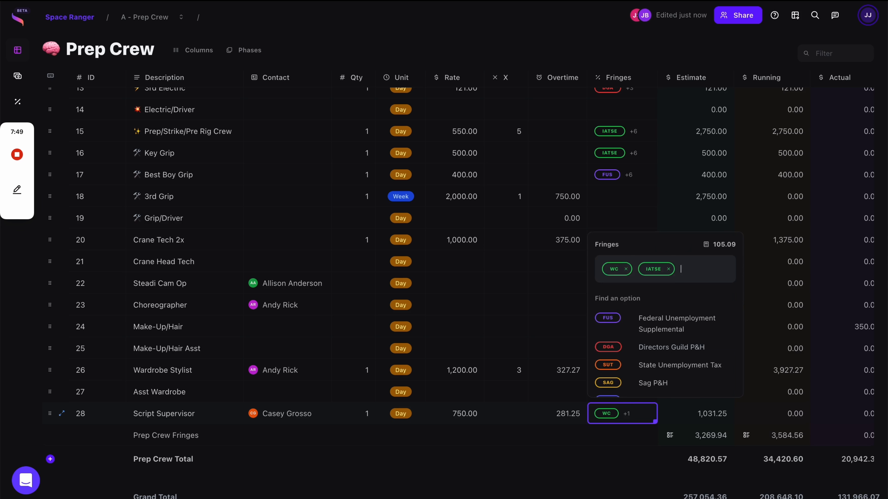
{"action": "left_click", "coordinate": [549, 413]}
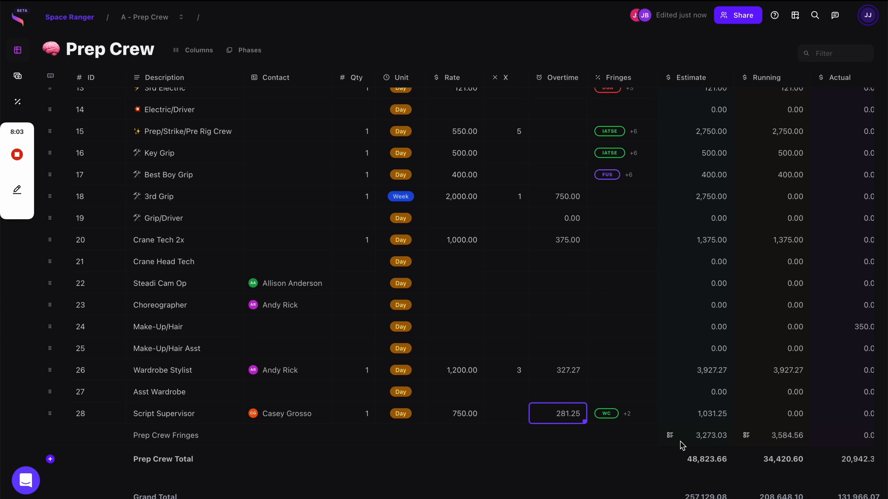
{"action": "mouse_move", "coordinate": [668, 436]}
{"action": "left_click", "coordinate": [645, 415]}
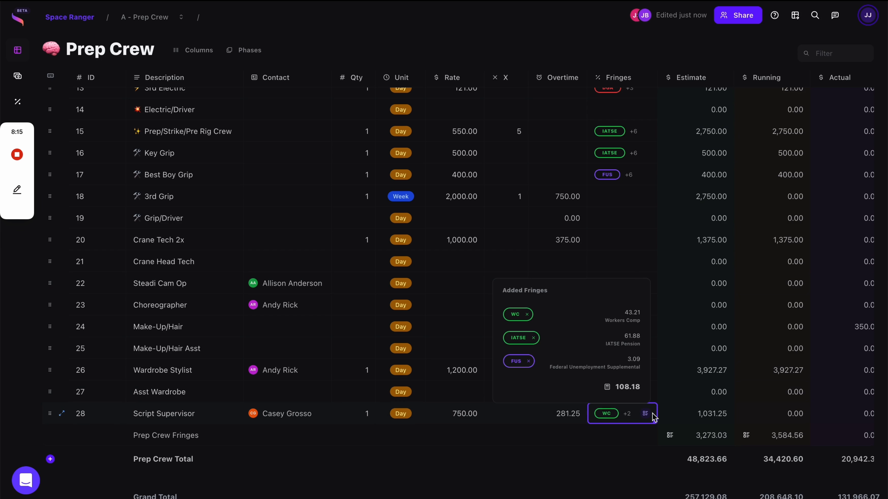
{"action": "scroll", "coordinate": [454, 407], "scroll_direction": "down", "scroll_amount": 2}
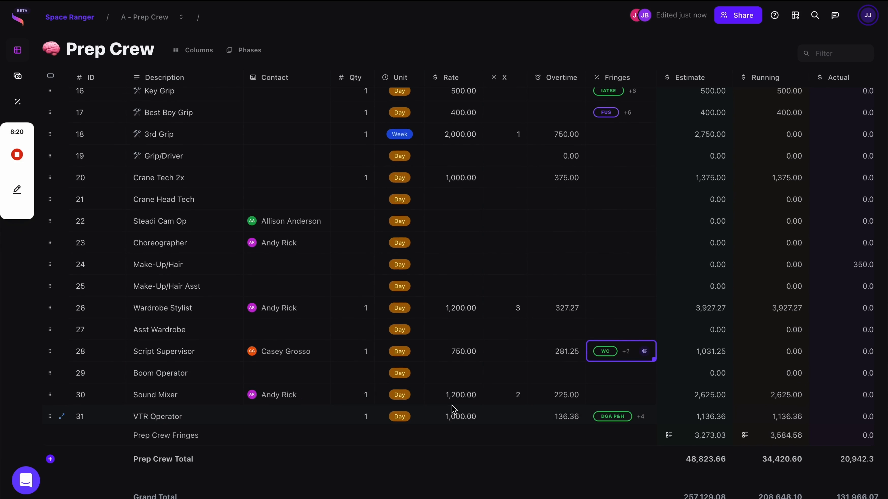
Scroll to the top of Prep Crew and open the Phases list from the Columns dropdown.
{"action": "scroll", "coordinate": [451, 406], "scroll_direction": "up", "scroll_amount": 3}
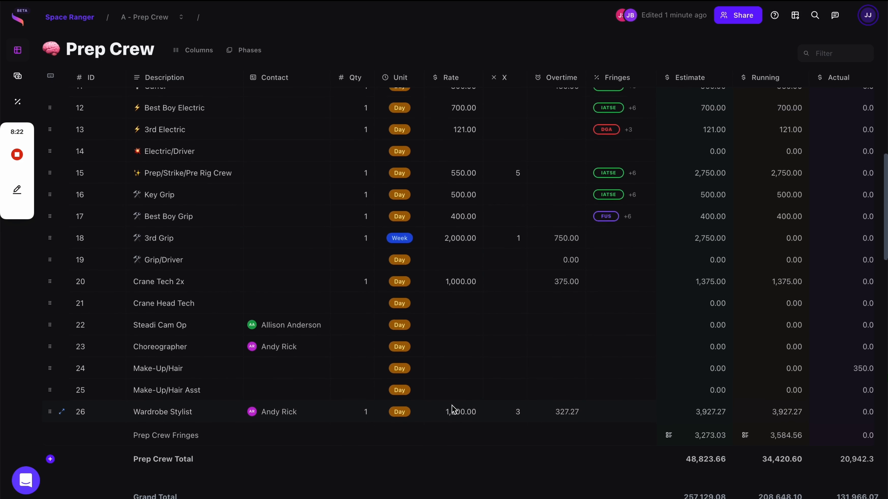
{"action": "scroll", "coordinate": [452, 406], "scroll_direction": "up", "scroll_amount": 5}
{"action": "left_click", "coordinate": [198, 52]}
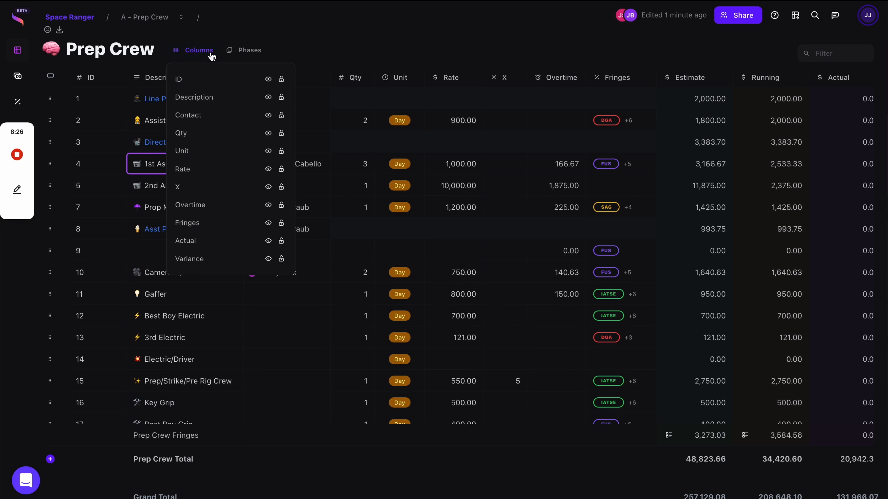
{"action": "left_click", "coordinate": [245, 50]}
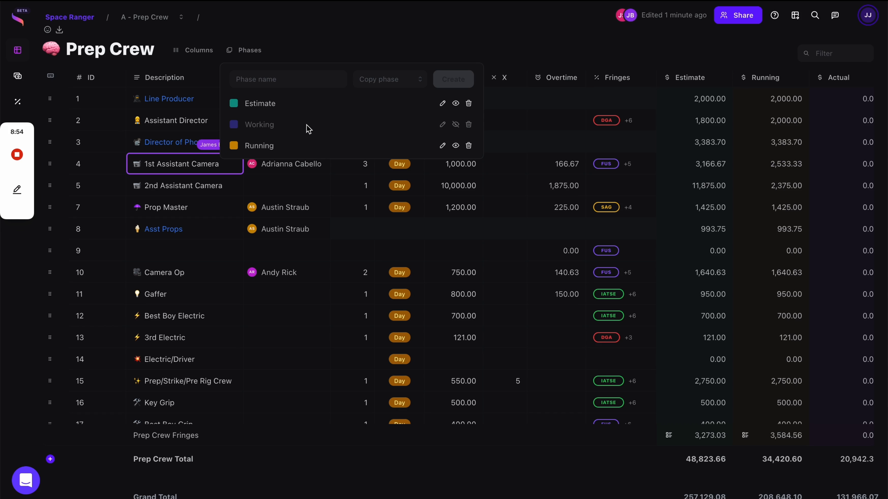
Create a new phase named 'LA Scenario' that copies the Estimate phase.
{"action": "left_click", "coordinate": [287, 72]}
{"action": "type", "text": "LA"}
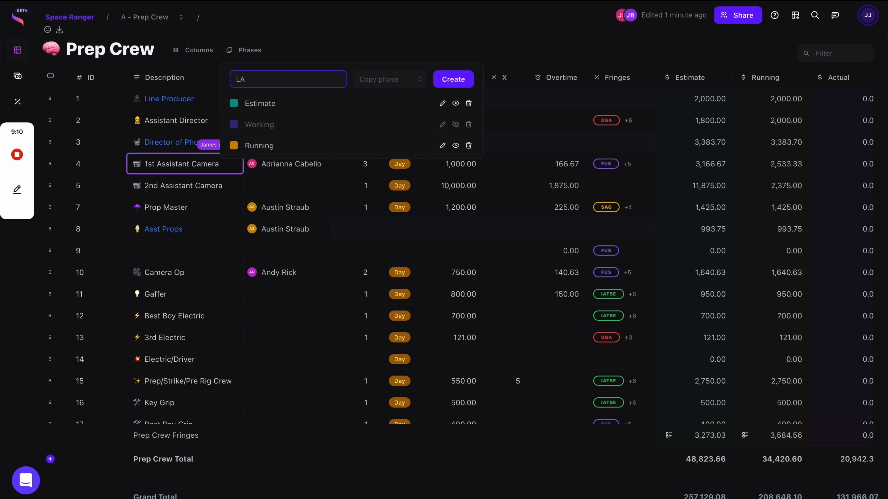
{"action": "type", "text": " Scenario"}
{"action": "left_click", "coordinate": [402, 83]}
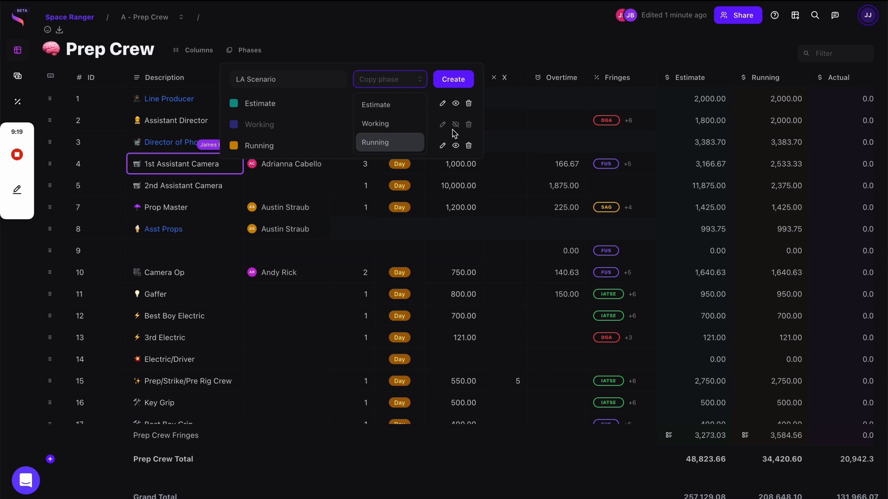
{"action": "left_click", "coordinate": [394, 106]}
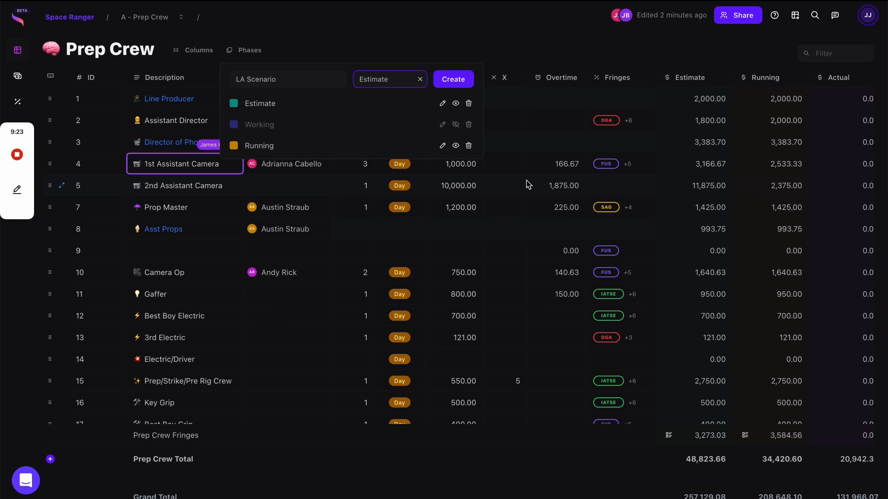
{"action": "left_click", "coordinate": [456, 81]}
{"action": "scroll", "coordinate": [681, 222], "scroll_direction": "right", "scroll_amount": 7}
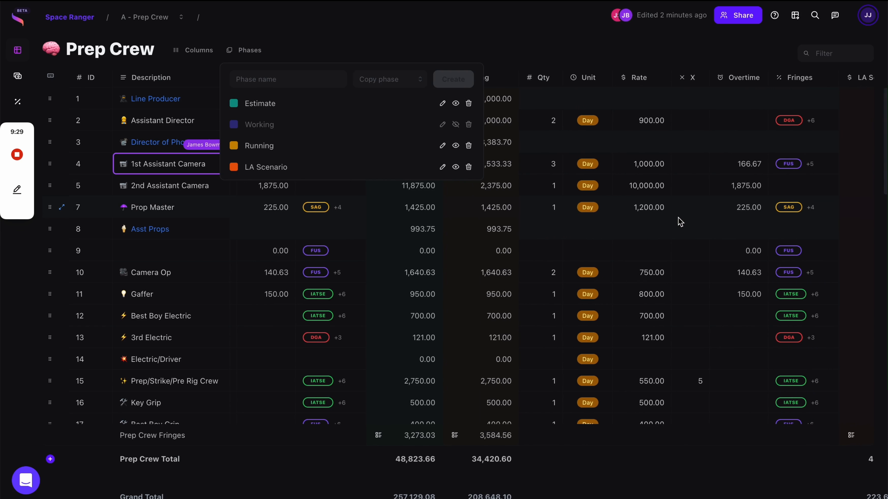
Re-enter the Assistant Director's LA Scenario rate as 1,000.
{"action": "scroll", "coordinate": [681, 222], "scroll_direction": "right", "scroll_amount": 2}
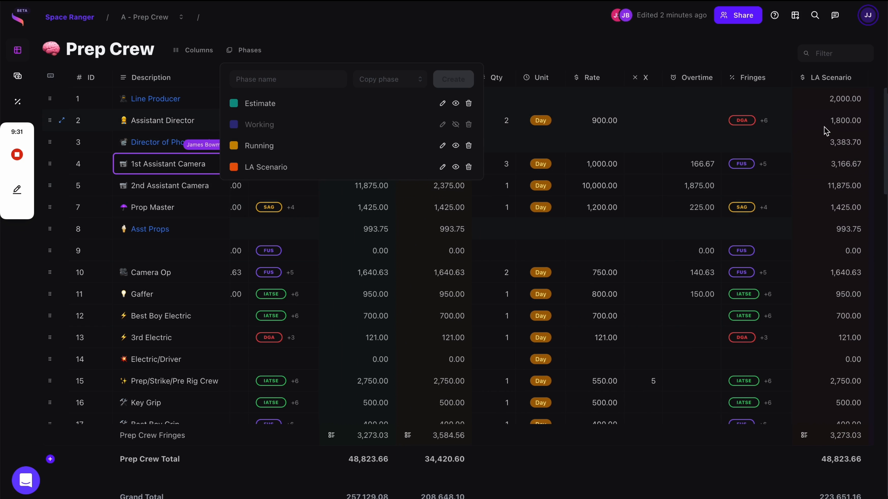
{"action": "left_click", "coordinate": [600, 122]}
{"action": "key", "text": "BackSpace"}
{"action": "key", "text": "Return"}
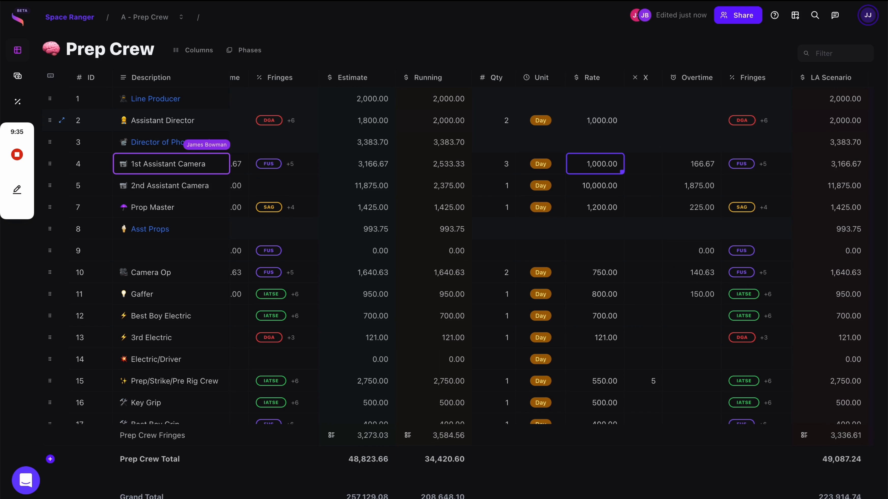
Set the LA Scenario rates to 900 for 1st Assistant Camera and 5,000 for 2nd Assistant Camera.
{"action": "scroll", "coordinate": [613, 152], "scroll_direction": "left", "scroll_amount": 1}
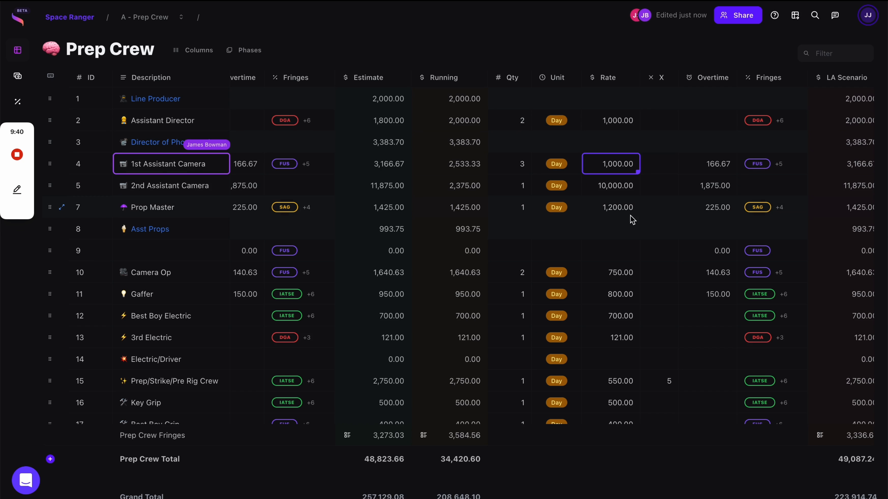
{"action": "scroll", "coordinate": [633, 219], "scroll_direction": "down", "scroll_amount": 1}
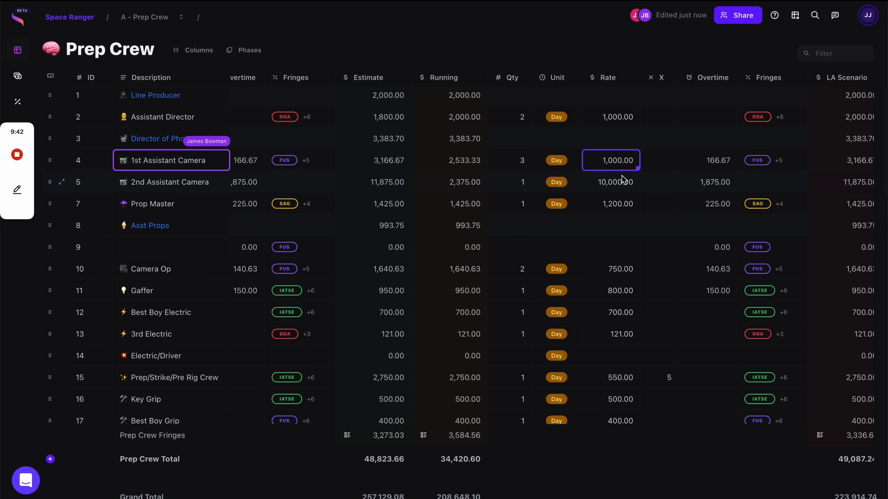
{"action": "type", "text": "900"}
{"action": "key", "text": "Return"}
{"action": "type", "text": "5000"}
{"action": "key", "text": "Return"}
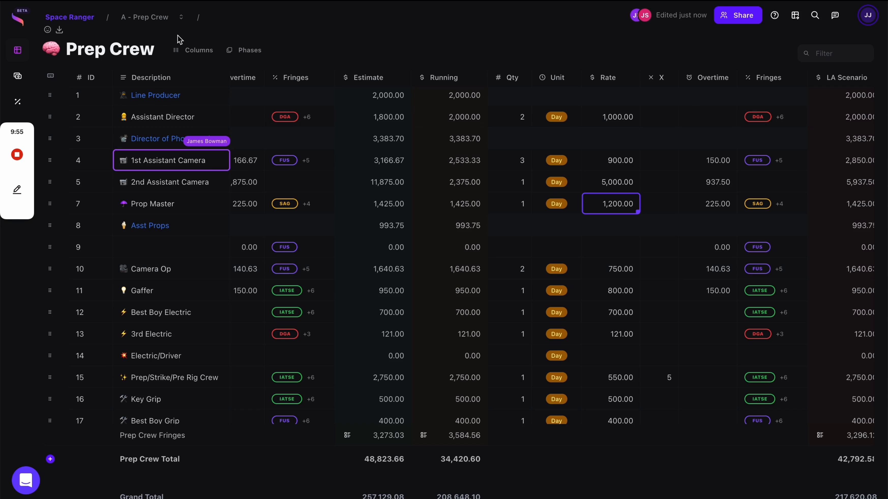
{"action": "left_click", "coordinate": [246, 50]}
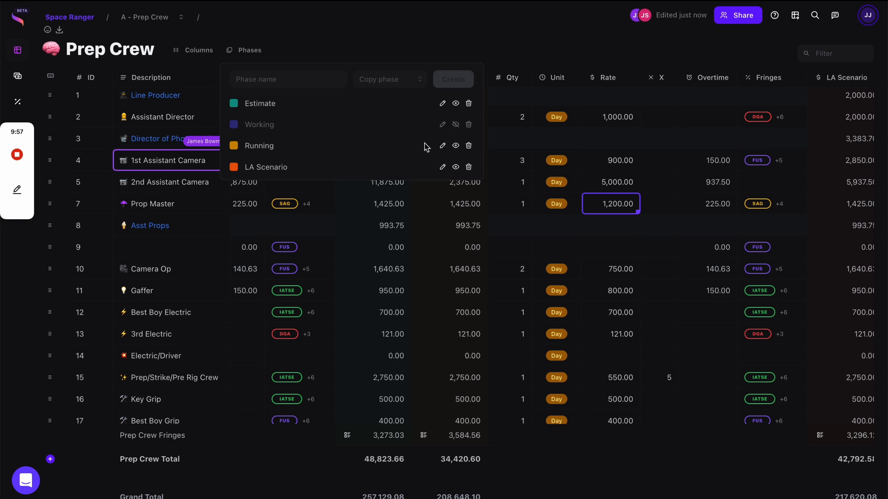
Hide the Running phase from the Prep Crew budget.
{"action": "left_click", "coordinate": [456, 146]}
{"action": "left_click", "coordinate": [537, 201]}
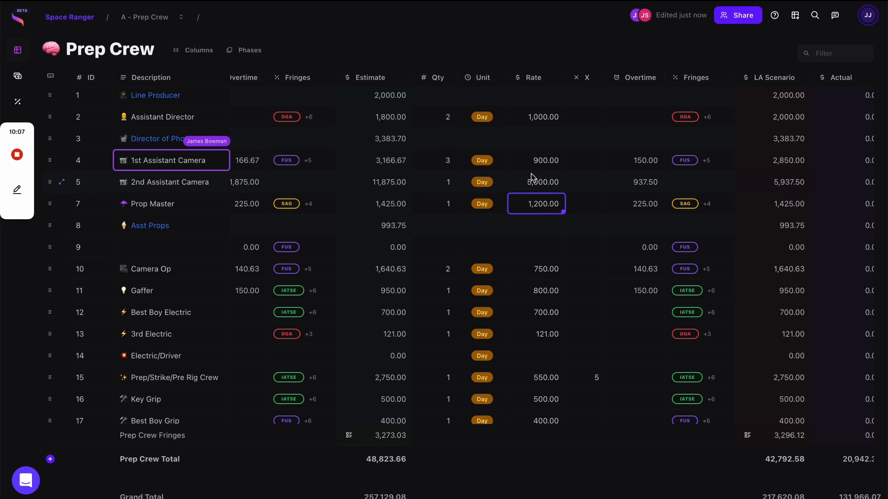
{"action": "scroll", "coordinate": [536, 249], "scroll_direction": "right", "scroll_amount": 1}
{"action": "scroll", "coordinate": [536, 248], "scroll_direction": "left", "scroll_amount": 3}
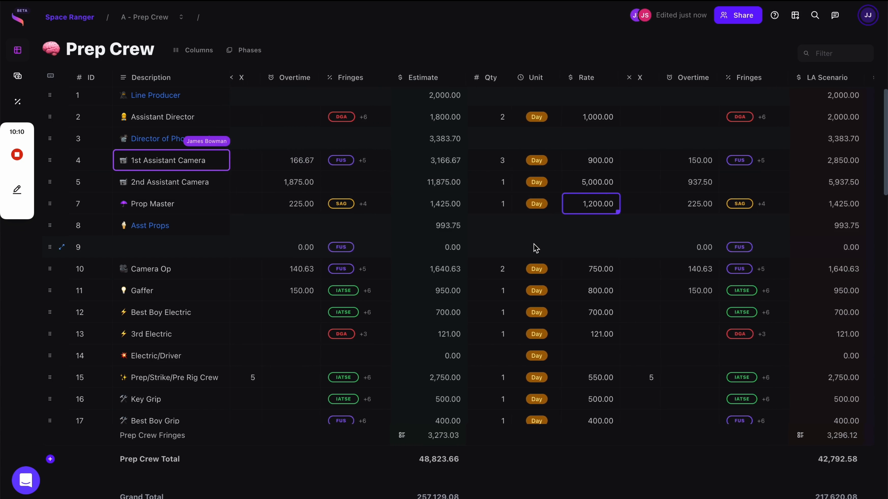
{"action": "scroll", "coordinate": [536, 249], "scroll_direction": "right", "scroll_amount": 3}
{"action": "scroll", "coordinate": [534, 248], "scroll_direction": "right", "scroll_amount": 1}
{"action": "scroll", "coordinate": [534, 248], "scroll_direction": "left", "scroll_amount": 3}
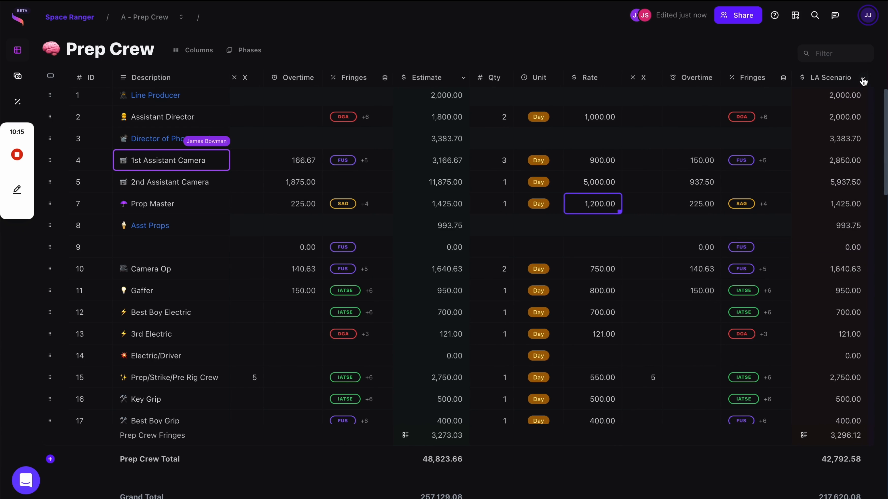
Collapse Estimate to its total column and expand LA Scenario into its detail columns.
{"action": "left_click", "coordinate": [864, 77]}
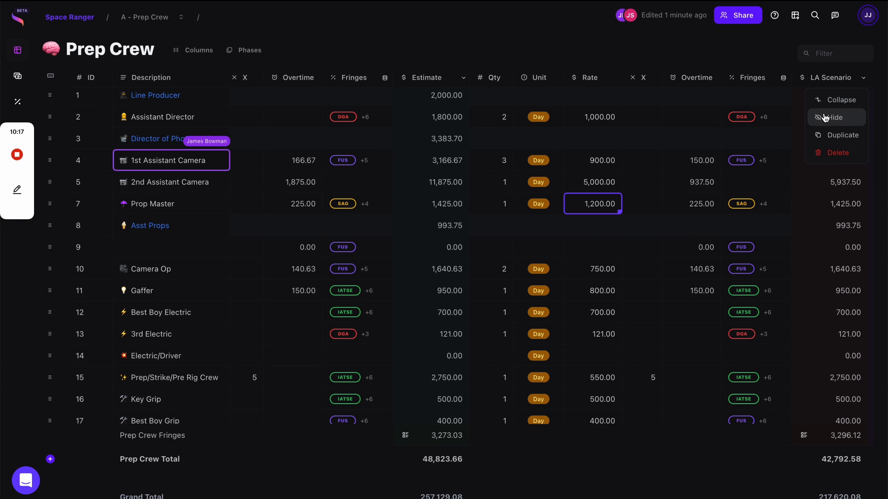
{"action": "left_click", "coordinate": [839, 116]}
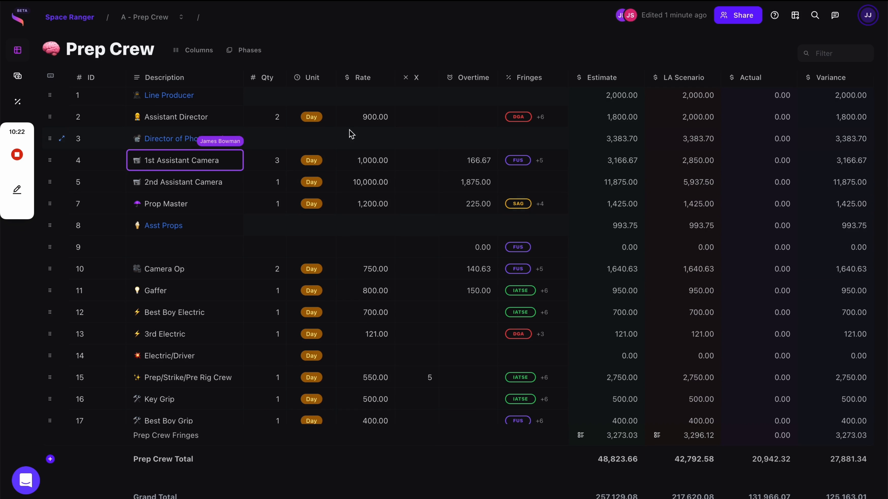
{"action": "left_click", "coordinate": [637, 83]}
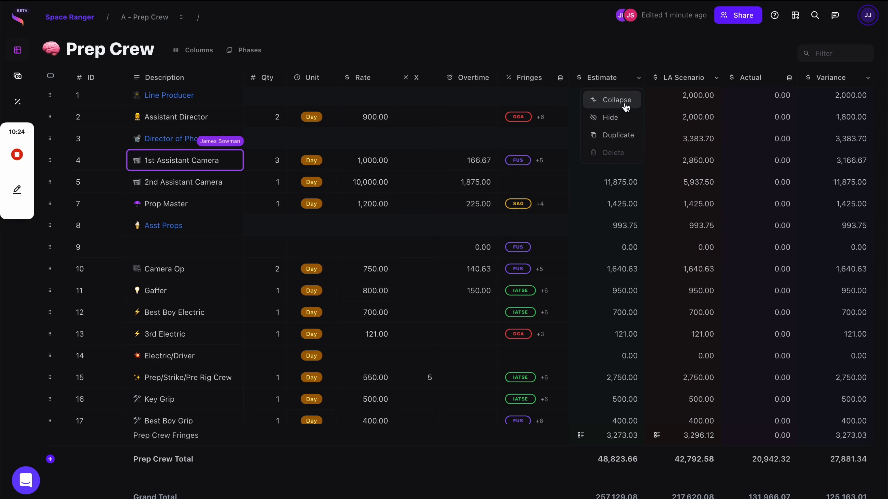
{"action": "left_click", "coordinate": [626, 98]}
{"action": "left_click", "coordinate": [667, 79]}
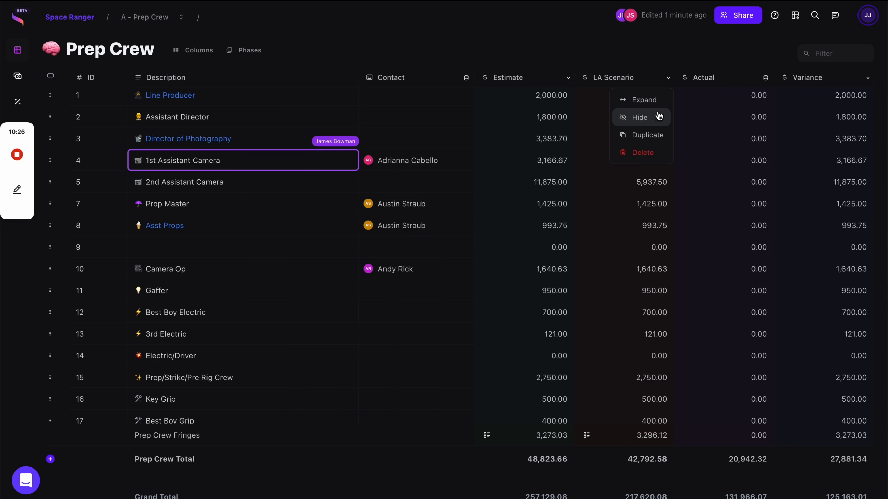
{"action": "left_click", "coordinate": [654, 107]}
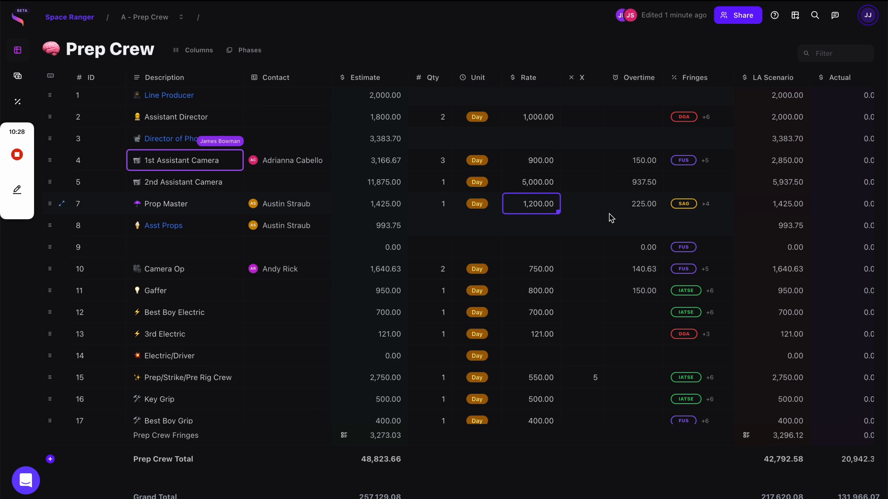
{"action": "scroll", "coordinate": [611, 218], "scroll_direction": "right", "scroll_amount": 3}
{"action": "scroll", "coordinate": [611, 218], "scroll_direction": "left", "scroll_amount": 3}
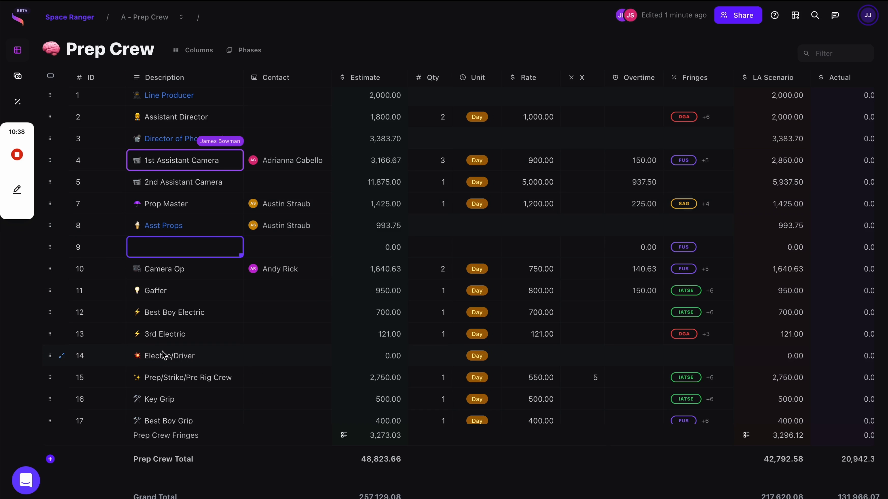
Scroll down the Prep Crew sheet and select the Make-Up/Hair Asst line in row 25.
{"action": "left_click", "coordinate": [164, 355]}
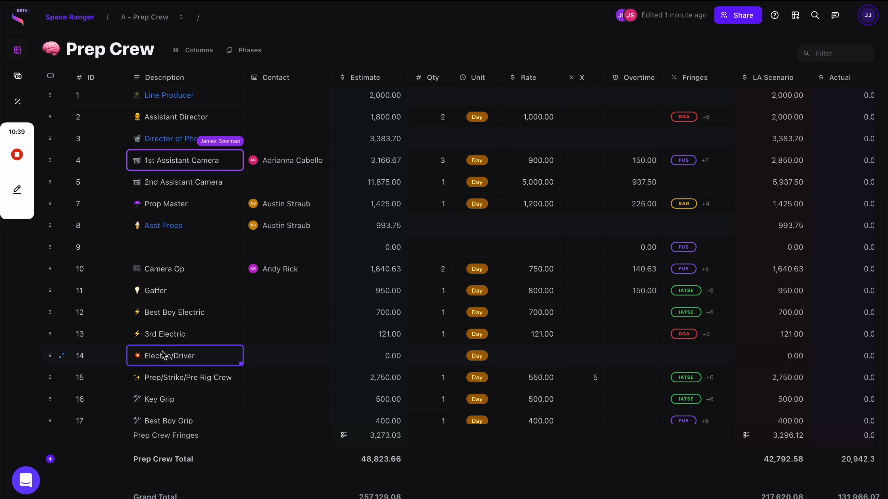
{"action": "left_click", "coordinate": [168, 258]}
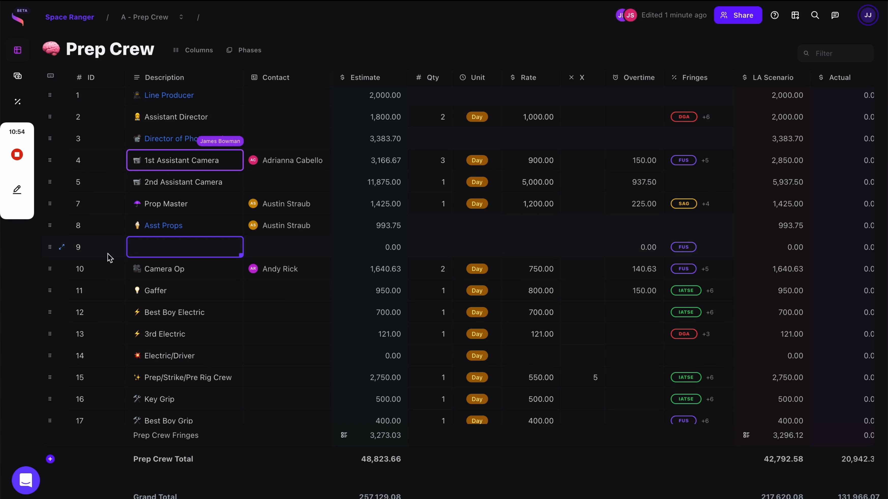
{"action": "scroll", "coordinate": [132, 296], "scroll_direction": "down", "scroll_amount": 1}
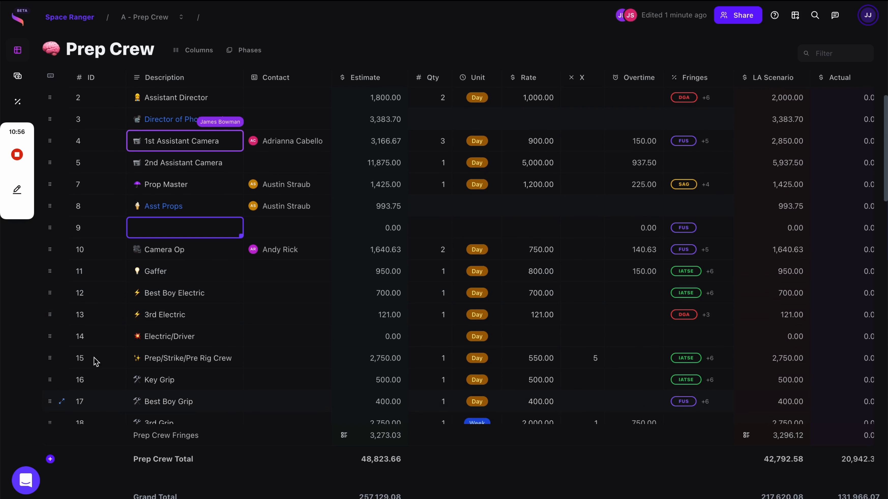
{"action": "scroll", "coordinate": [203, 341], "scroll_direction": "down", "scroll_amount": 6}
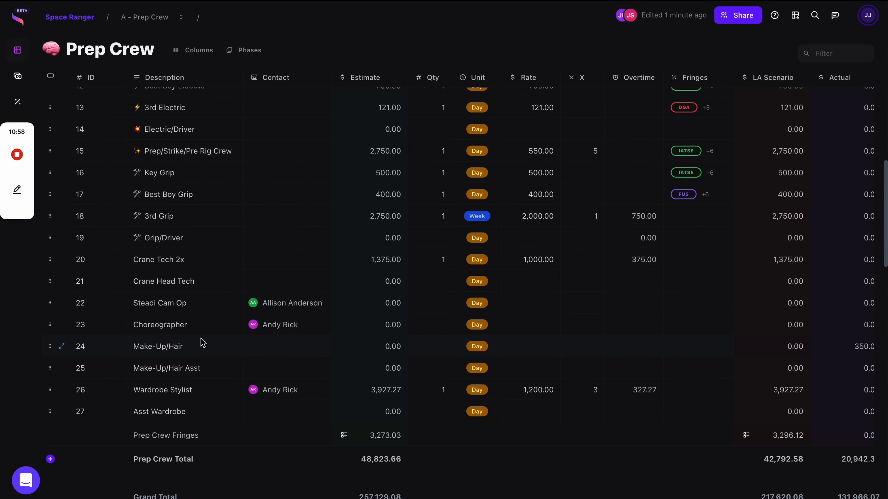
{"action": "scroll", "coordinate": [202, 342], "scroll_direction": "down", "scroll_amount": 2}
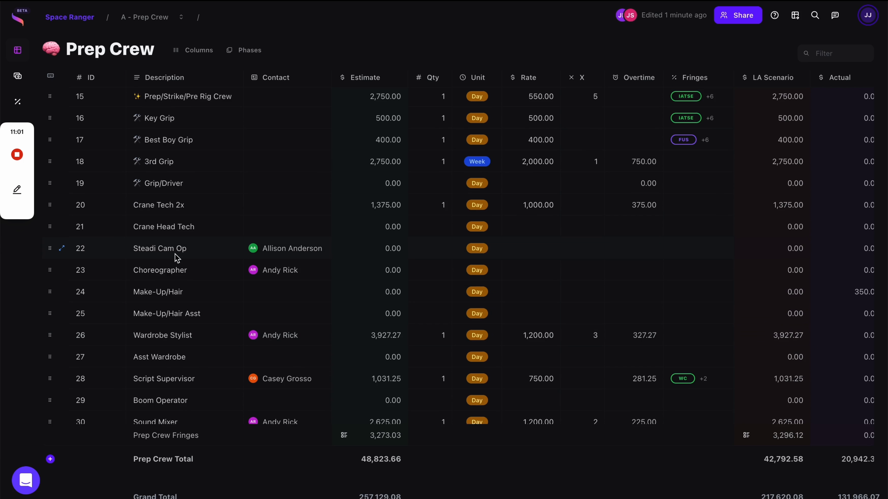
{"action": "left_click", "coordinate": [174, 254]}
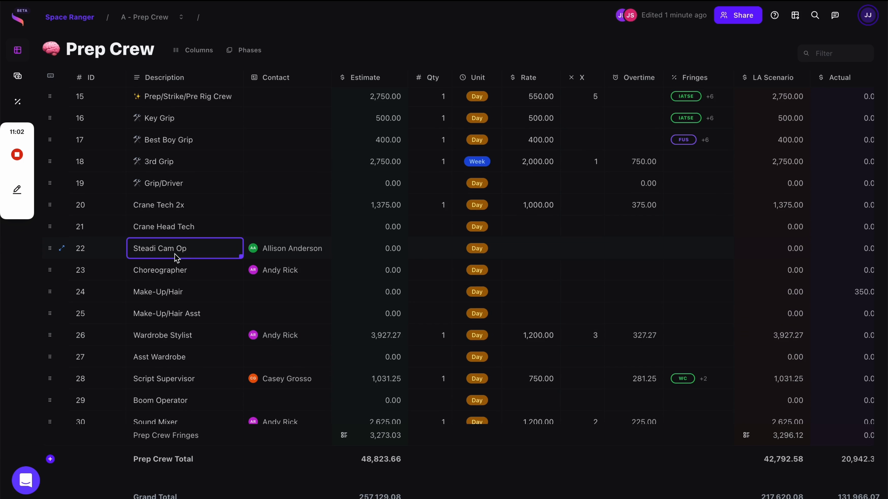
{"action": "left_click", "coordinate": [161, 323]}
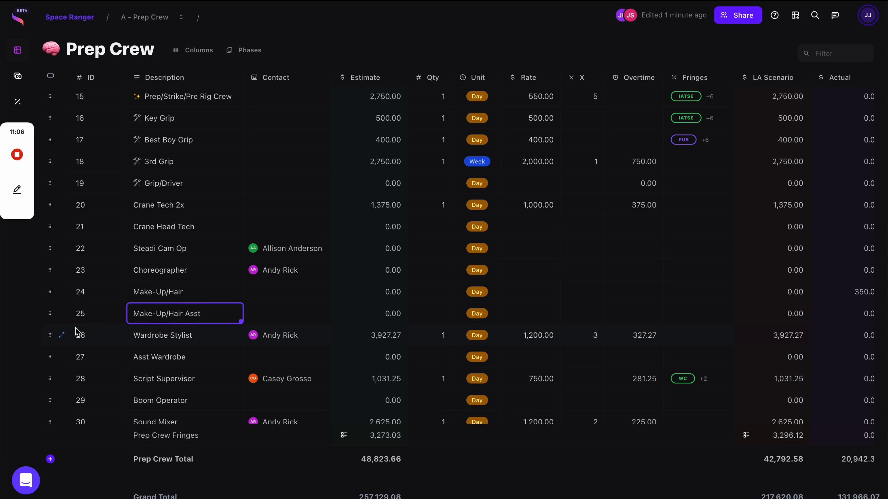
Open the Make-Up/Hair Asst sub-budget and add sub-lines 25-1, 25-2 and 25-3.
{"action": "left_click", "coordinate": [63, 314]}
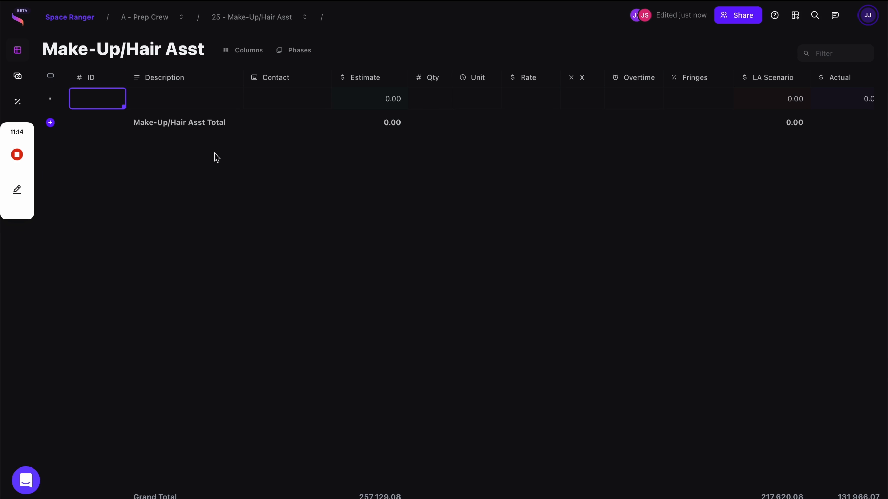
{"action": "type", "text": "24-1"}
{"action": "key", "text": "Return"}
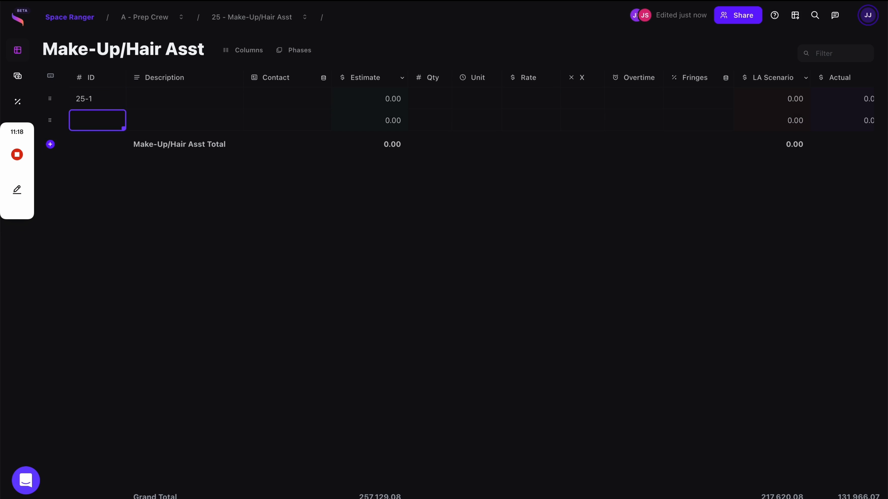
{"action": "type", "text": "25-"}
{"action": "key", "text": "Return"}
{"action": "type", "text": "25-"}
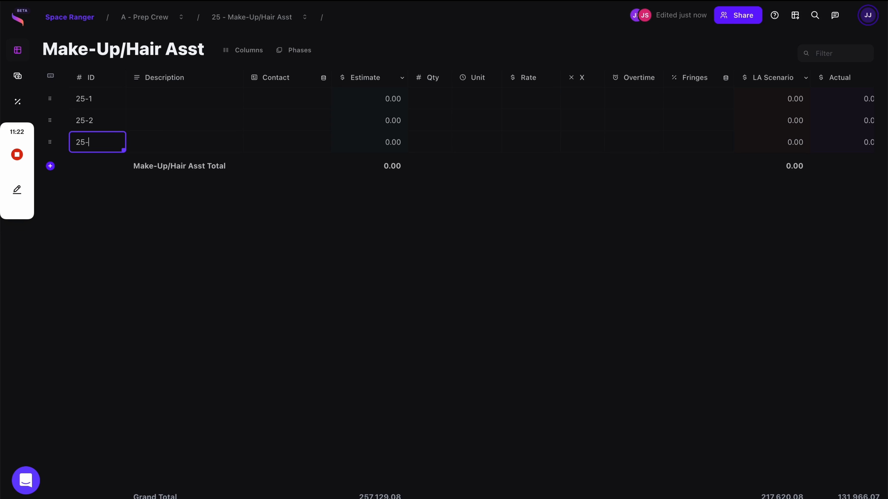
{"action": "type", "text": "3"}
{"action": "key", "text": "Return"}
Describe sub-line 25-1 as 'Make Up Artist 1'.
{"action": "left_click", "coordinate": [188, 92]}
{"action": "type", "text": "Make u"}
{"action": "key", "text": "BackSpace"}
{"action": "type", "text": "Up Artist 1"}
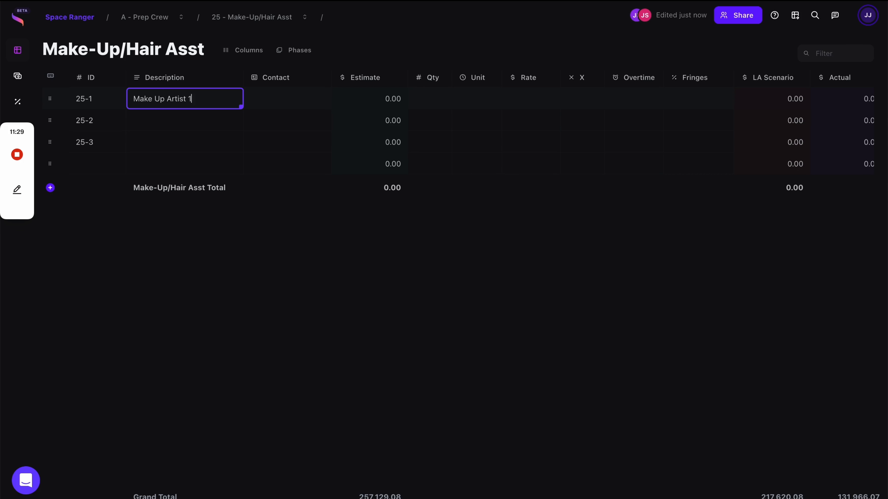
{"action": "key", "text": "Return"}
Copy the 'Make Up Artist 1' description into sub-lines 25-2 and 25-3.
{"action": "left_click", "coordinate": [204, 102]}
{"action": "key", "text": "ctrl+c"}
{"action": "left_click", "coordinate": [195, 122]}
{"action": "key", "text": "ctrl+v"}
{"action": "left_click", "coordinate": [225, 56]}
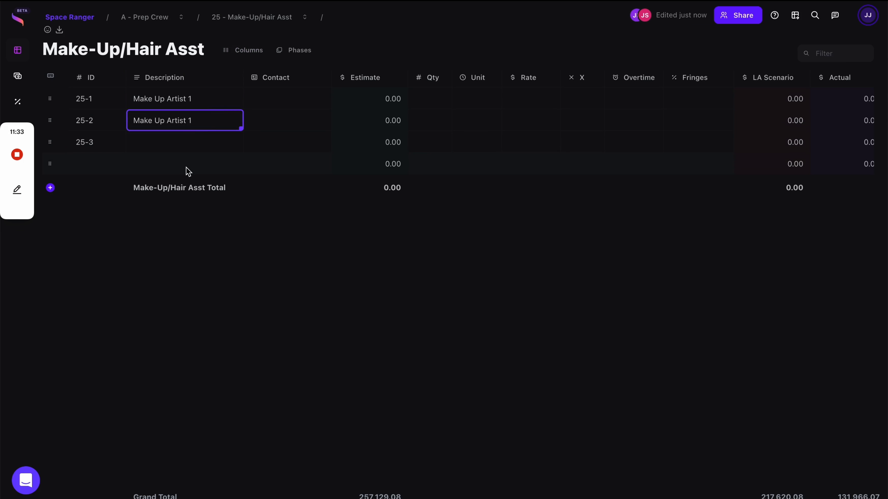
{"action": "left_click", "coordinate": [192, 140]}
{"action": "key", "text": "ctrl+v"}
Renumber the copied descriptions to 'Make Up Artist 2' and 'Make Up Artist 3'.
{"action": "double_click", "coordinate": [207, 120]}
{"action": "type", "text": "2"}
{"action": "double_click", "coordinate": [214, 140]}
{"action": "key", "text": "BackSpace"}
{"action": "type", "text": "3"}
{"action": "left_click", "coordinate": [267, 138]}
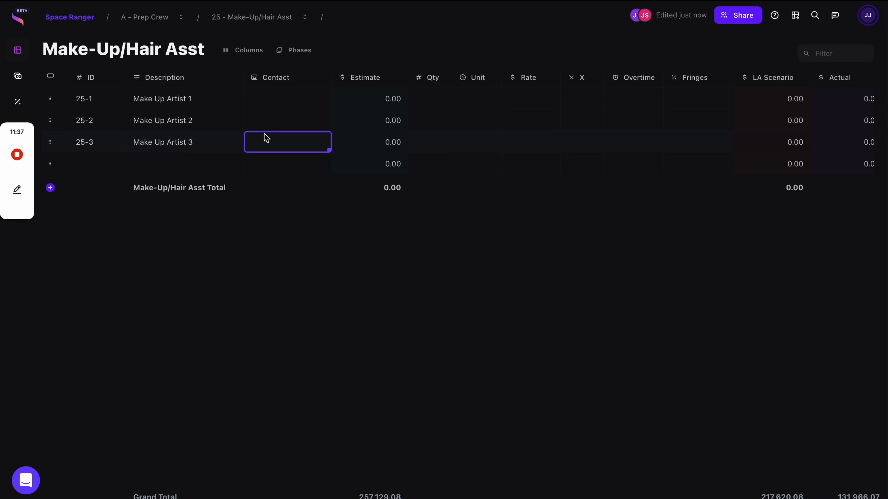
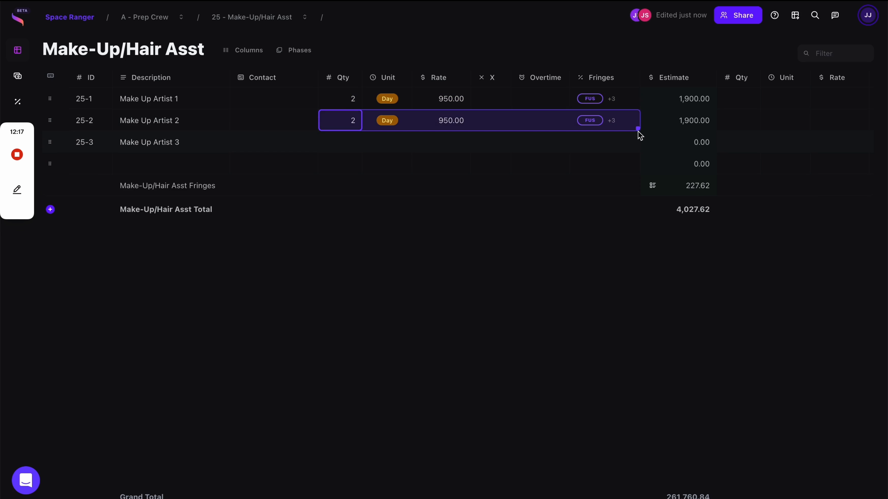
Fill row 25-3 from row 25-2 with 2 Days at 950.00 and FUS fringes.
{"action": "left_click_drag", "start_coordinate": [638, 128], "coordinate": [641, 147]}
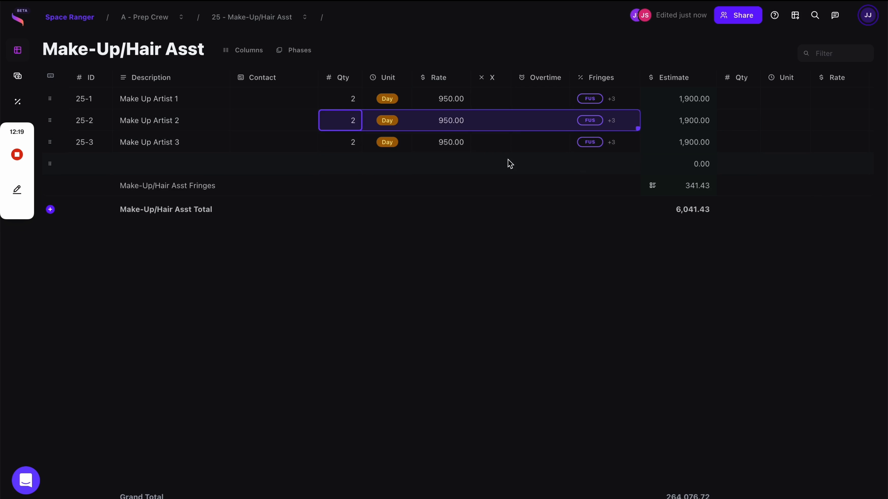
{"action": "left_click", "coordinate": [315, 140]}
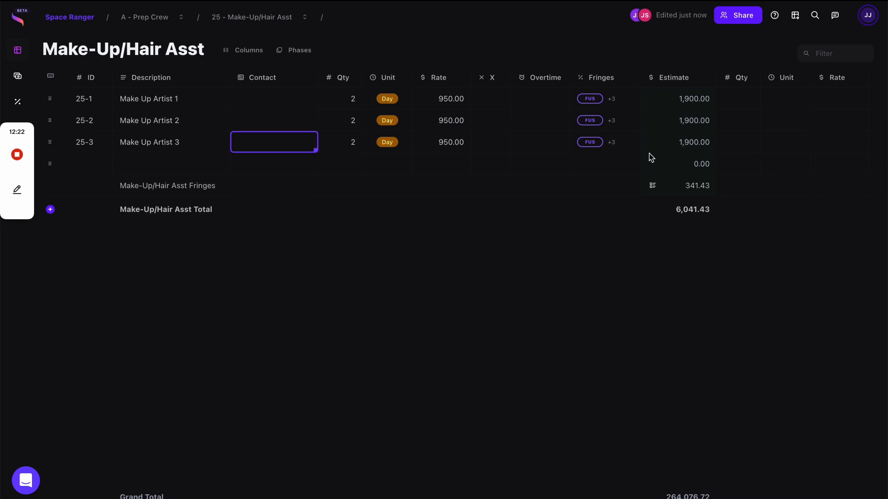
{"action": "mouse_move", "coordinate": [51, 76]}
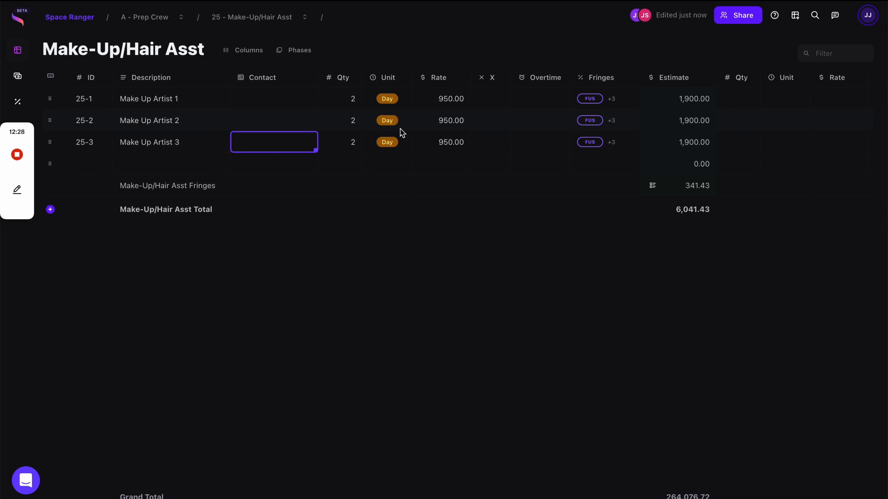
Return to the Prep Crew table, where Make-Up/Hair Asst rolls up 6,041.43.
{"action": "left_click", "coordinate": [161, 22]}
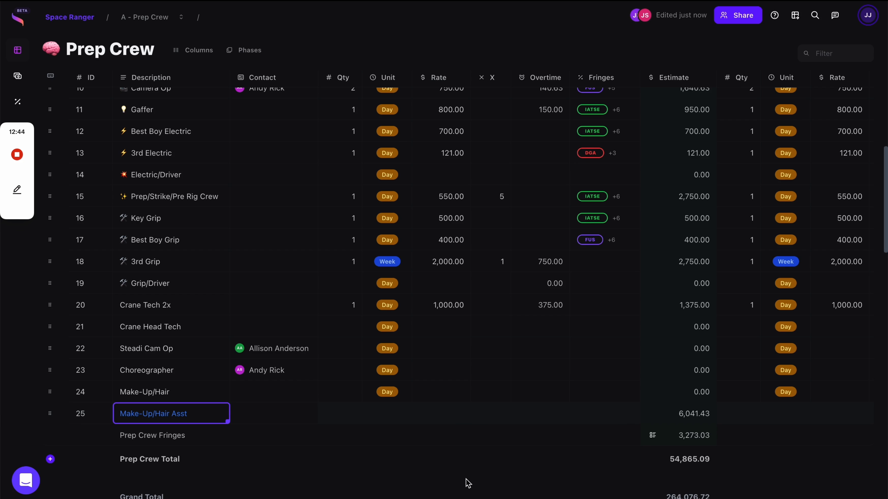
{"action": "left_click", "coordinate": [183, 414]}
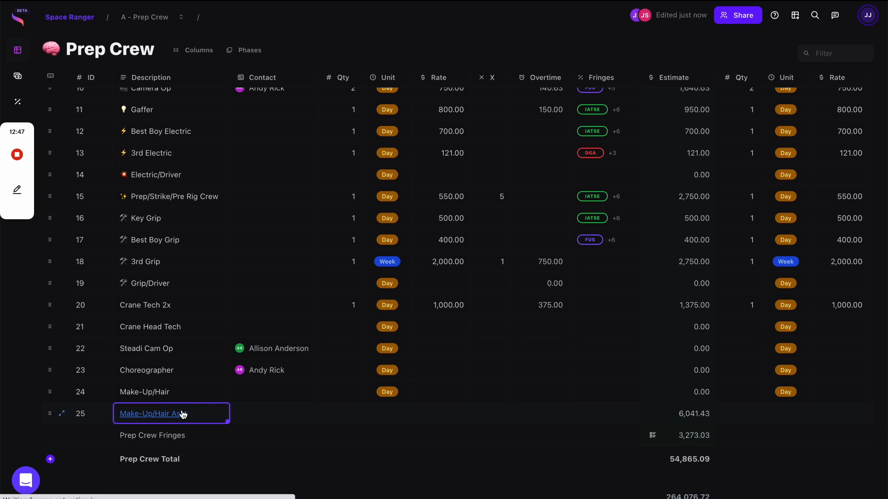
{"action": "left_click", "coordinate": [16, 0]}
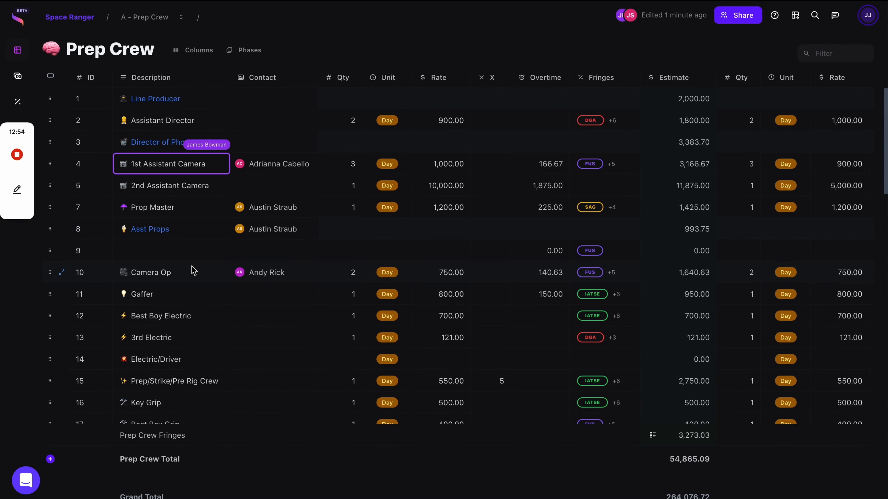
Insert an 'LA Crew' subtotal row at row 9 and move it between rows 3 and 4.
{"action": "right_click", "coordinate": [172, 258]}
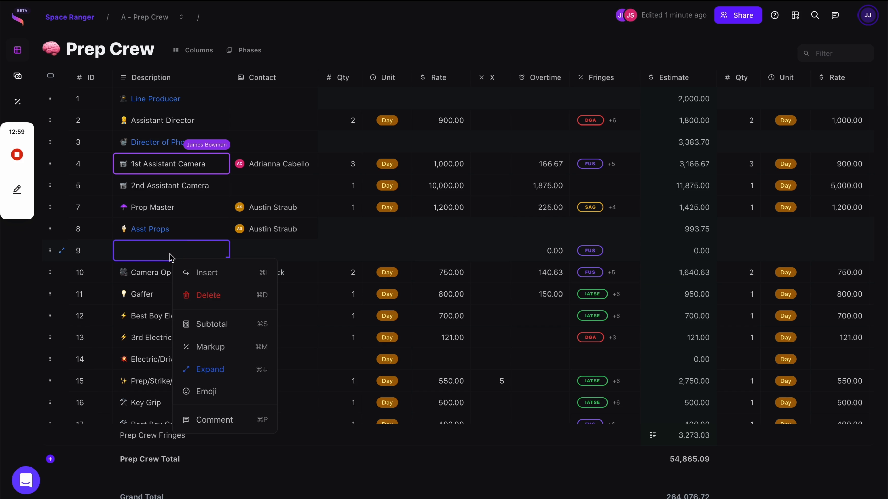
{"action": "left_click", "coordinate": [222, 327]}
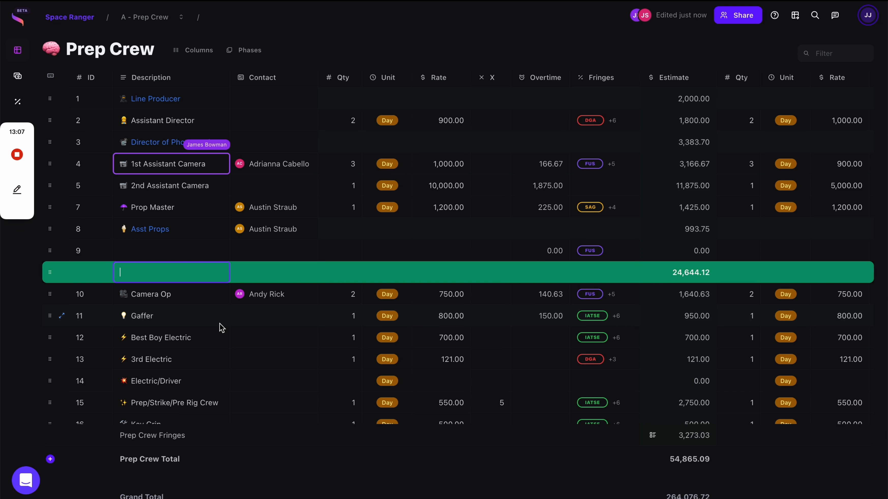
{"action": "key", "text": "Return"}
{"action": "left_click", "coordinate": [232, 336]}
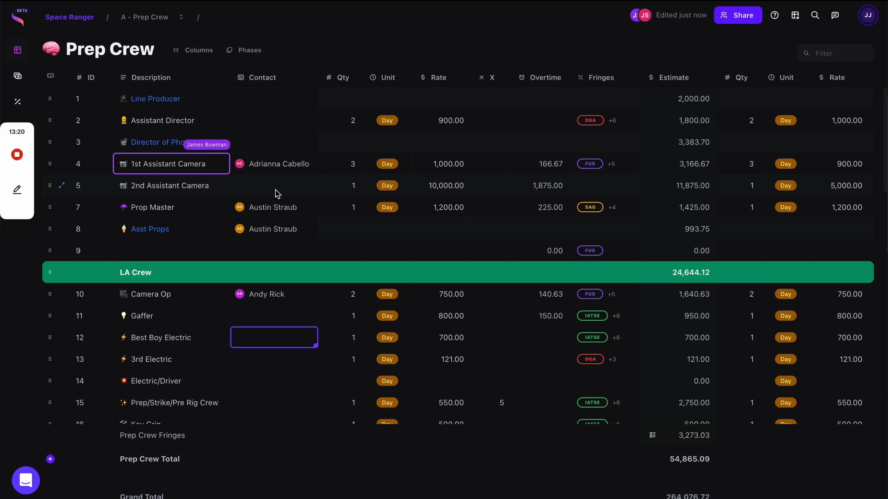
{"action": "left_click_drag", "start_coordinate": [45, 270], "coordinate": [51, 380]}
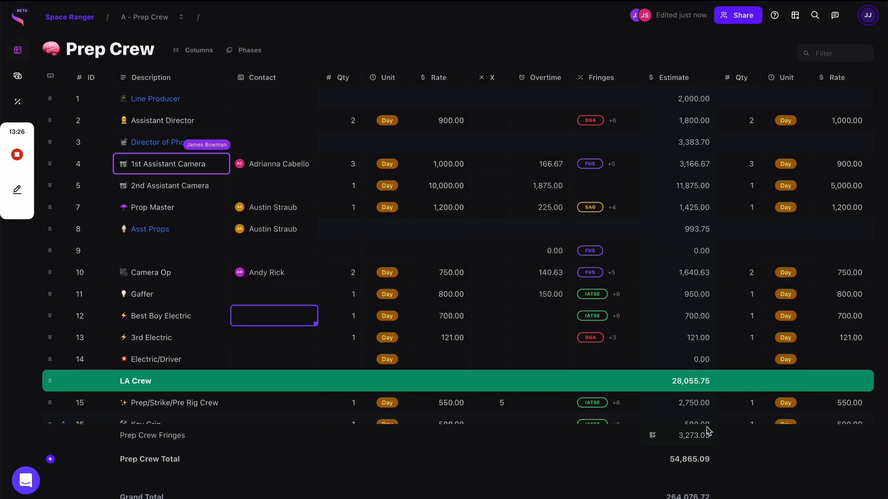
{"action": "left_click_drag", "start_coordinate": [48, 386], "coordinate": [46, 151]}
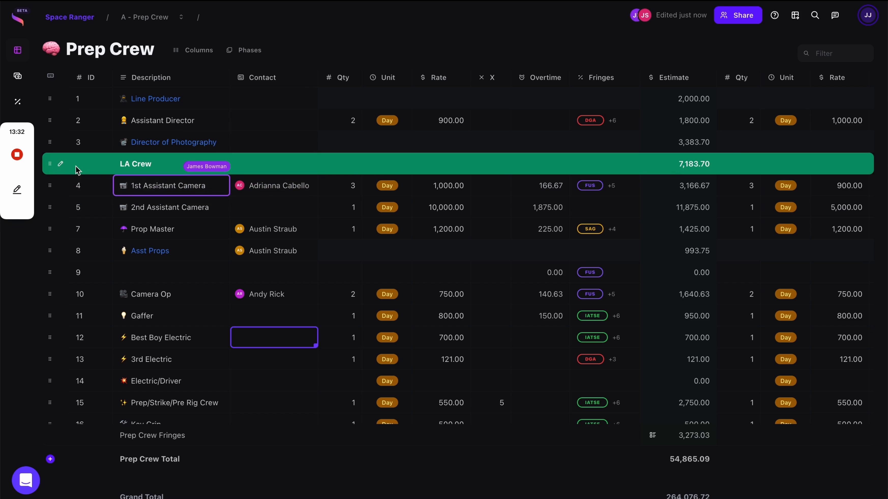
Color the LA Crew group row red.
{"action": "mouse_move", "coordinate": [61, 164]}
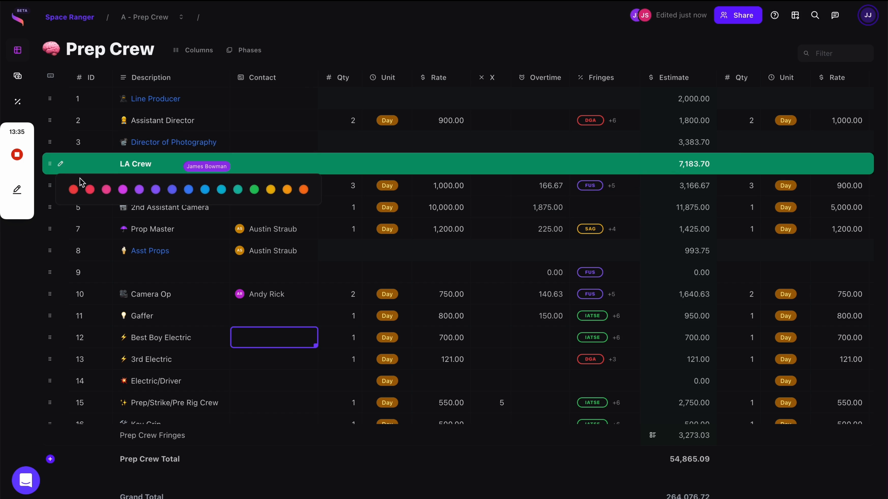
{"action": "left_click", "coordinate": [92, 191]}
{"action": "left_click", "coordinate": [122, 277]}
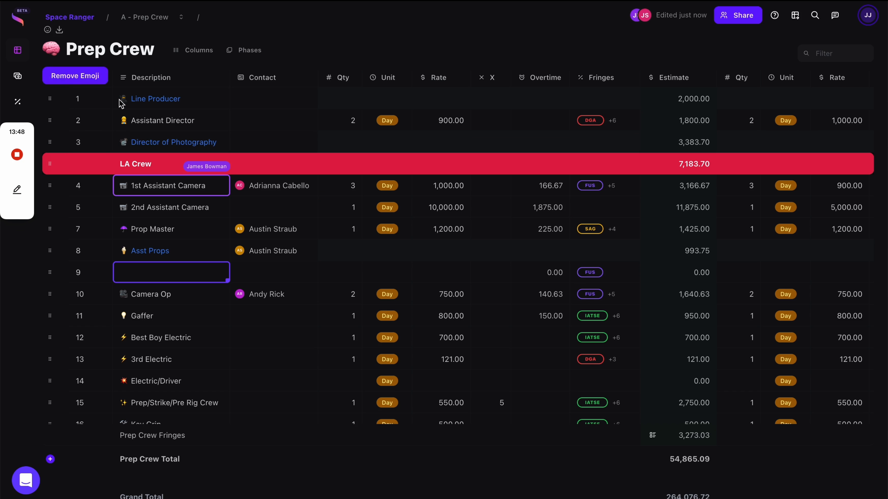
Replace the brain emoji on the Prep Crew title with an alien.
{"action": "left_click", "coordinate": [65, 79]}
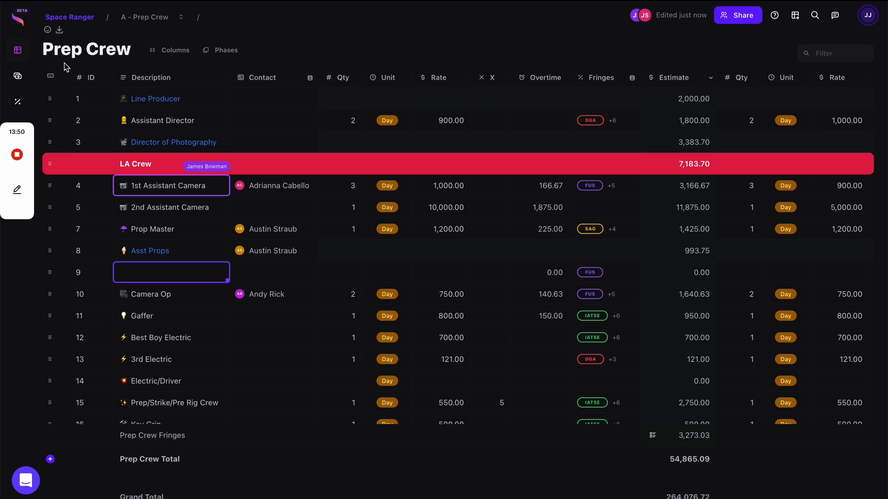
{"action": "left_click", "coordinate": [48, 29]}
{"action": "left_click", "coordinate": [136, 105]}
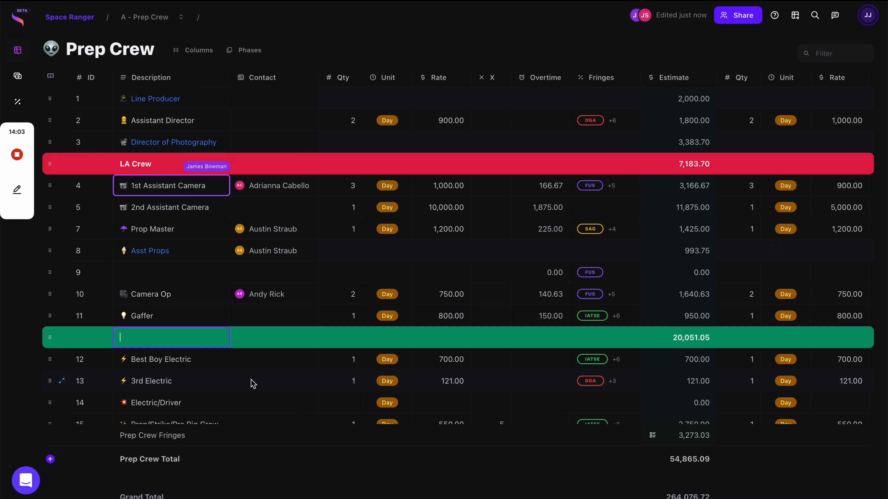
Name the new subtotal row 'NY Crew' and move it up above Camera Op.
{"action": "type", "text": "NY Crew"}
{"action": "key", "text": "Return"}
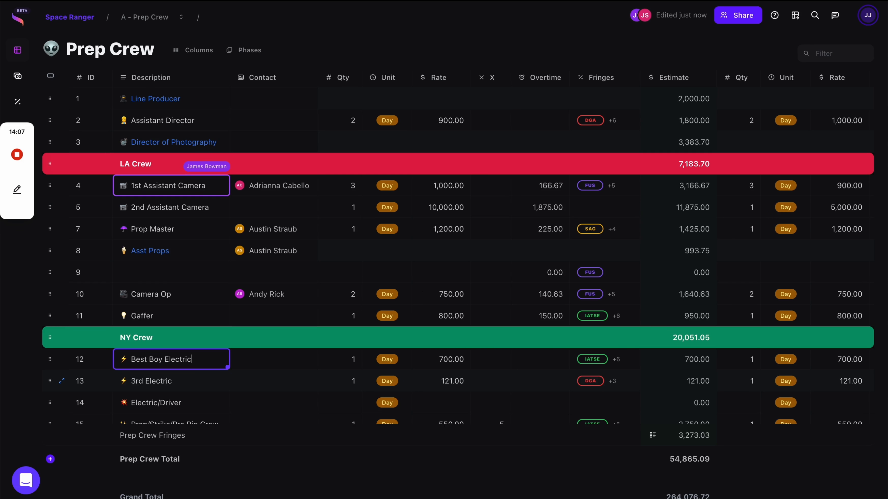
{"action": "left_click", "coordinate": [194, 319]}
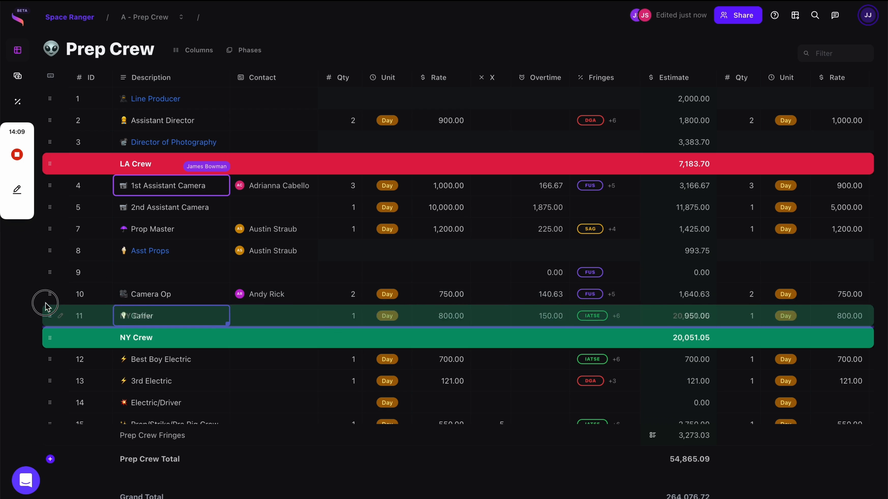
{"action": "left_click_drag", "start_coordinate": [49, 338], "coordinate": [44, 280]}
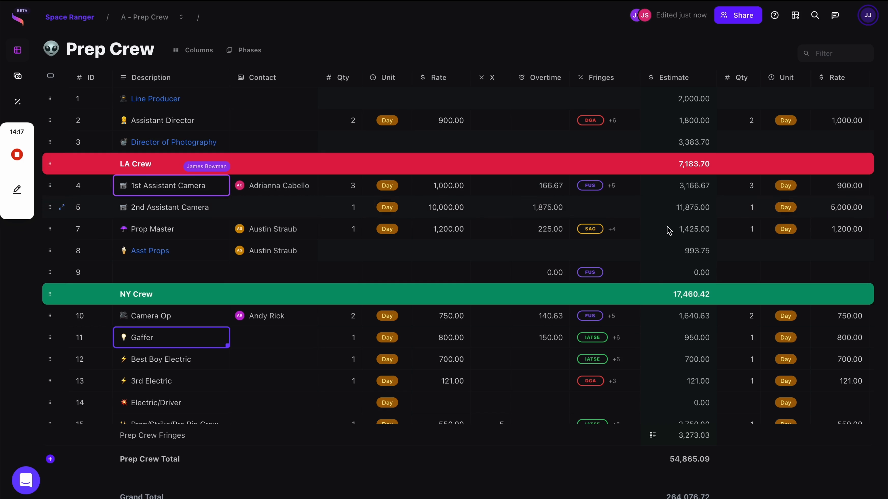
Go to the Space Ranger top-level budget and scroll down to the Production Fee row.
{"action": "scroll", "coordinate": [654, 277], "scroll_direction": "down", "scroll_amount": 1}
{"action": "scroll", "coordinate": [654, 280], "scroll_direction": "up", "scroll_amount": 1}
{"action": "scroll", "coordinate": [157, 315], "scroll_direction": "down", "scroll_amount": 6}
{"action": "scroll", "coordinate": [156, 331], "scroll_direction": "up", "scroll_amount": 4}
{"action": "scroll", "coordinate": [183, 280], "scroll_direction": "down", "scroll_amount": 14}
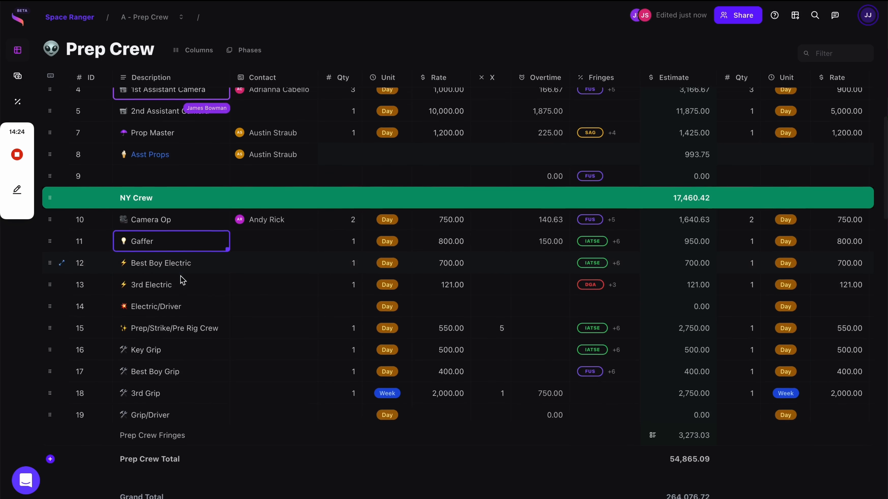
{"action": "scroll", "coordinate": [182, 280], "scroll_direction": "down", "scroll_amount": 5}
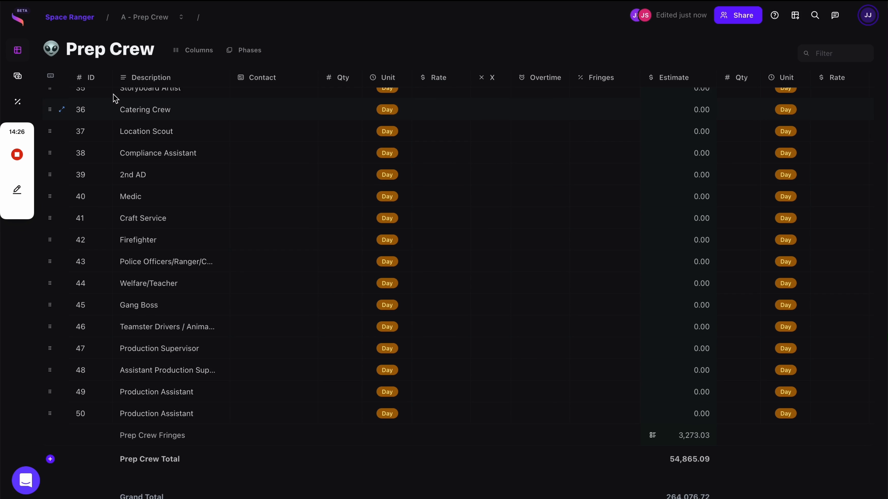
{"action": "left_click", "coordinate": [72, 17]}
{"action": "scroll", "coordinate": [180, 297], "scroll_direction": "down", "scroll_amount": 3}
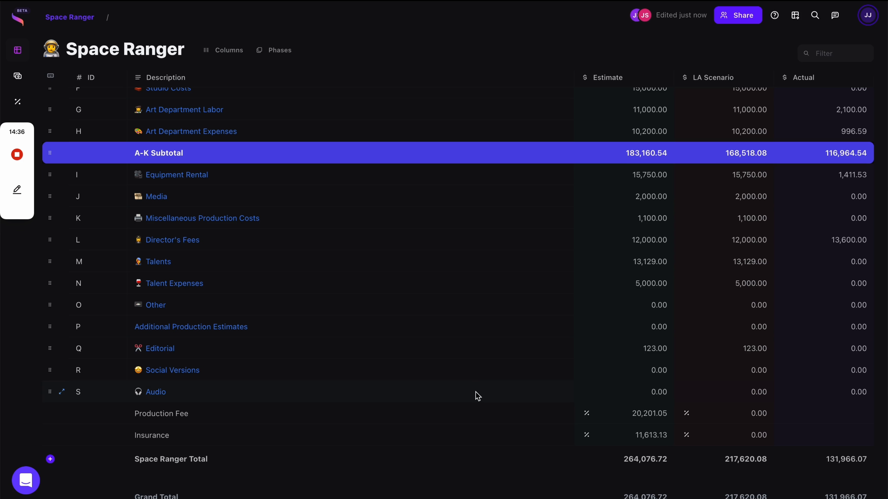
{"action": "mouse_move", "coordinate": [585, 415]}
Look over the Production Fee markup's 10 Percent settings.
{"action": "left_click", "coordinate": [587, 412]}
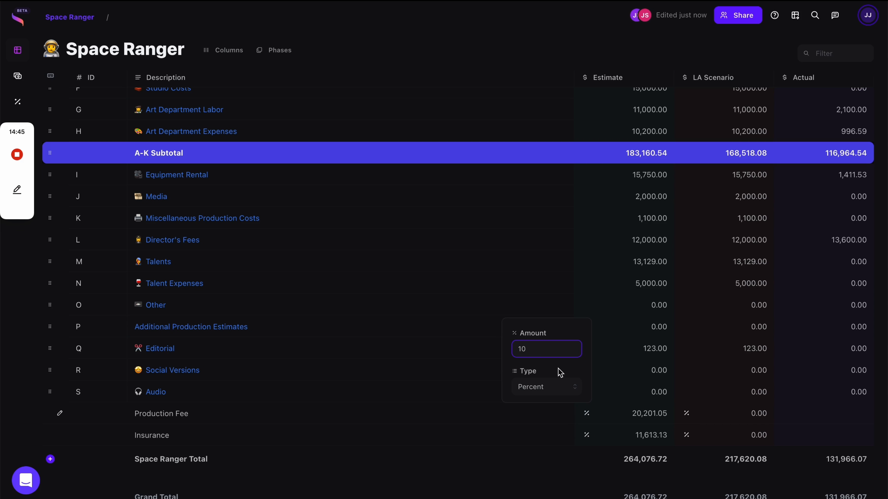
{"action": "double_click", "coordinate": [280, 416]}
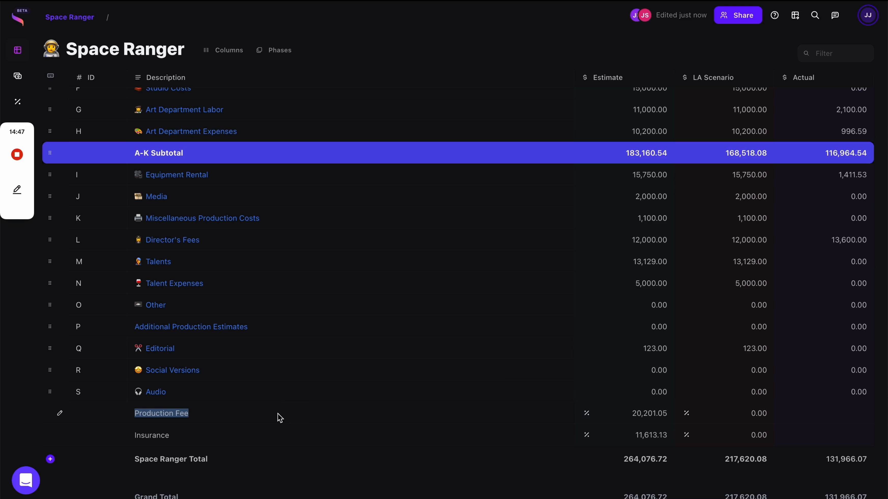
{"action": "double_click", "coordinate": [199, 442]}
{"action": "left_click", "coordinate": [199, 442]}
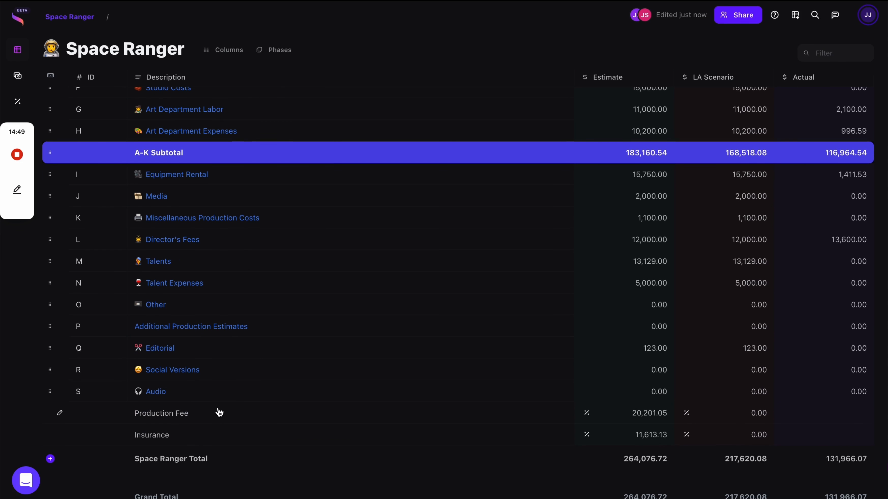
Add a new markup line named 'Contingency'.
{"action": "right_click", "coordinate": [227, 392]}
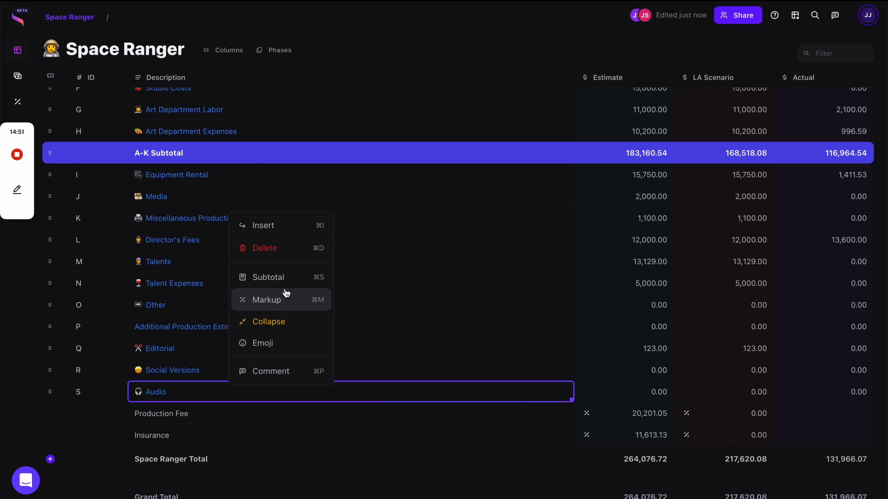
{"action": "left_click", "coordinate": [285, 301]}
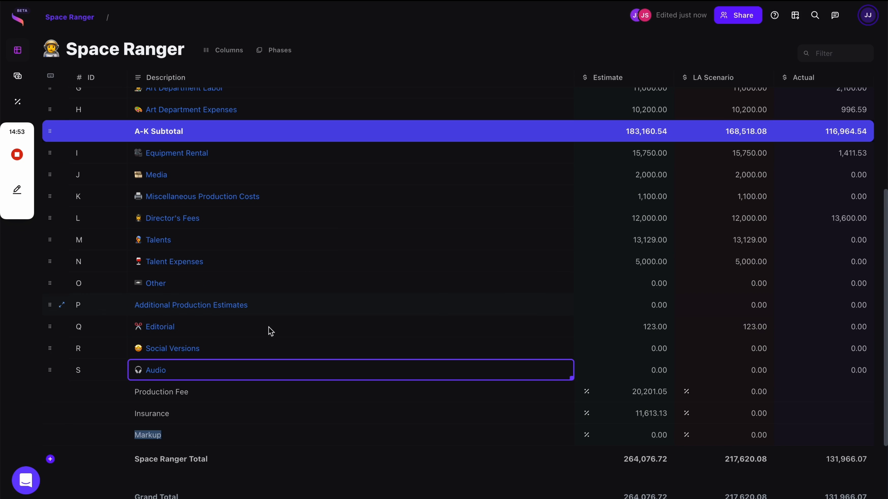
{"action": "type", "text": "C"}
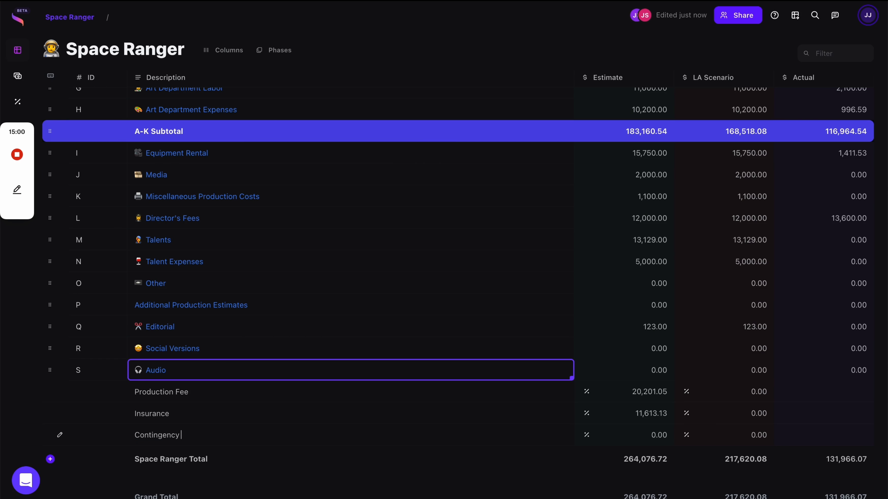
{"action": "type", "text": "ontingency"}
{"action": "left_click", "coordinate": [356, 420]}
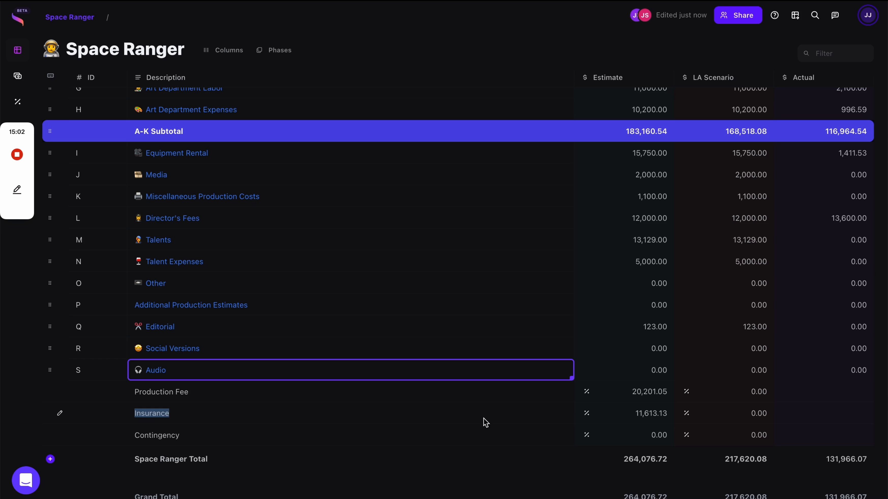
Set the Contingency markup to 5 with Type kept as Percent.
{"action": "left_click", "coordinate": [588, 436]}
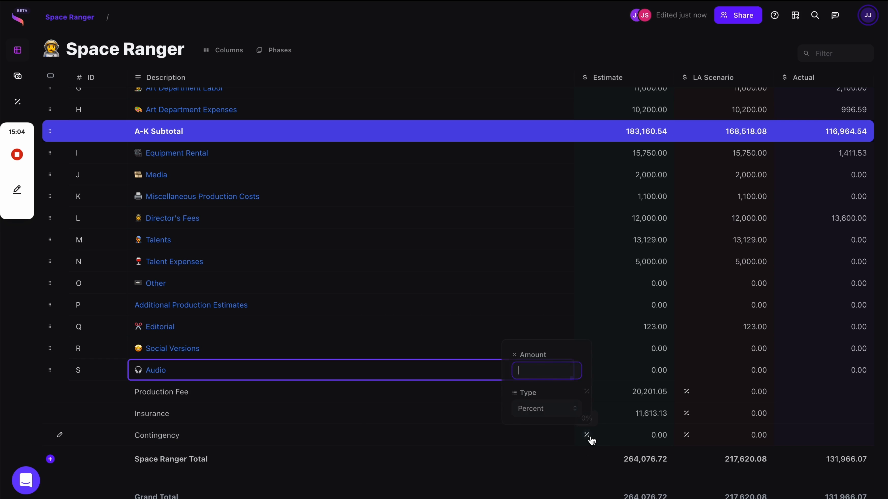
{"action": "type", "text": "5"}
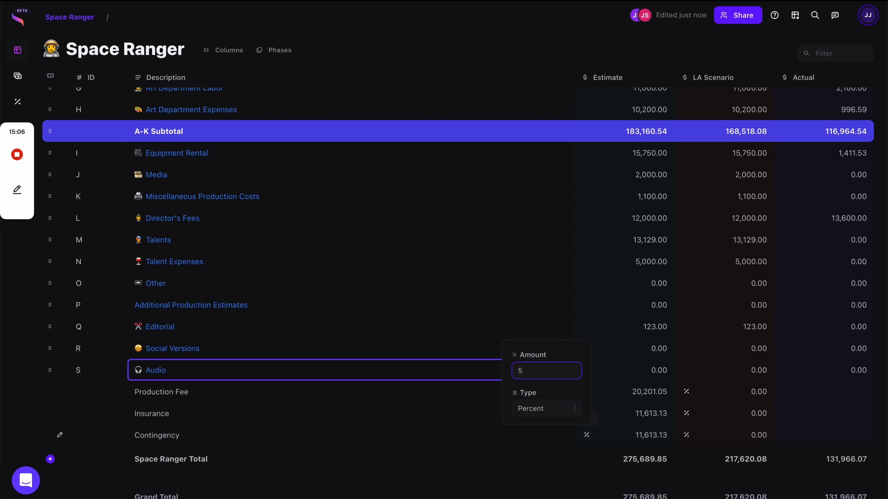
{"action": "left_click", "coordinate": [542, 408]}
{"action": "left_click", "coordinate": [544, 370]}
{"action": "left_click", "coordinate": [445, 391]}
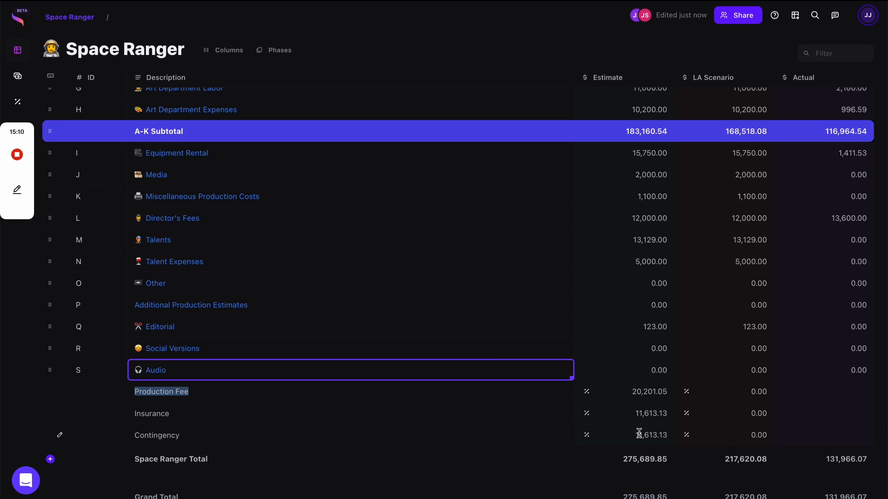
{"action": "left_click", "coordinate": [513, 397]}
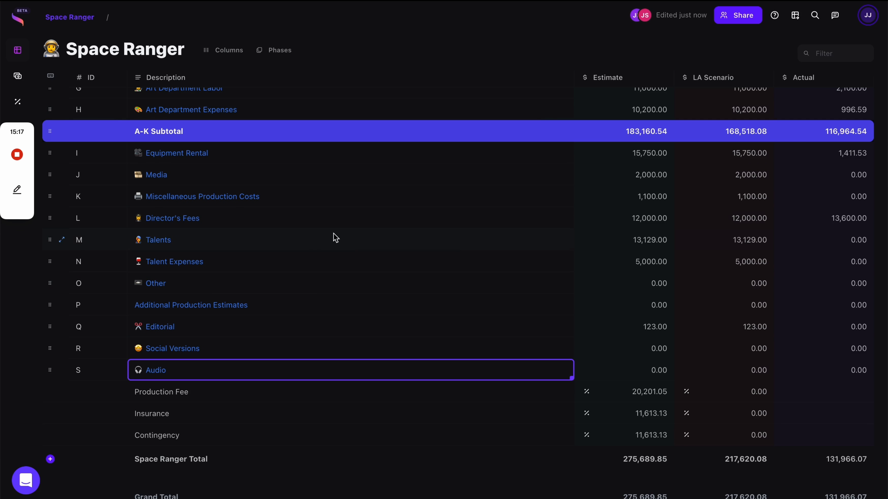
Search accounts for 'pro' to reach the Prep & Wrap Expenses account.
{"action": "scroll", "coordinate": [402, 272], "scroll_direction": "up", "scroll_amount": 4}
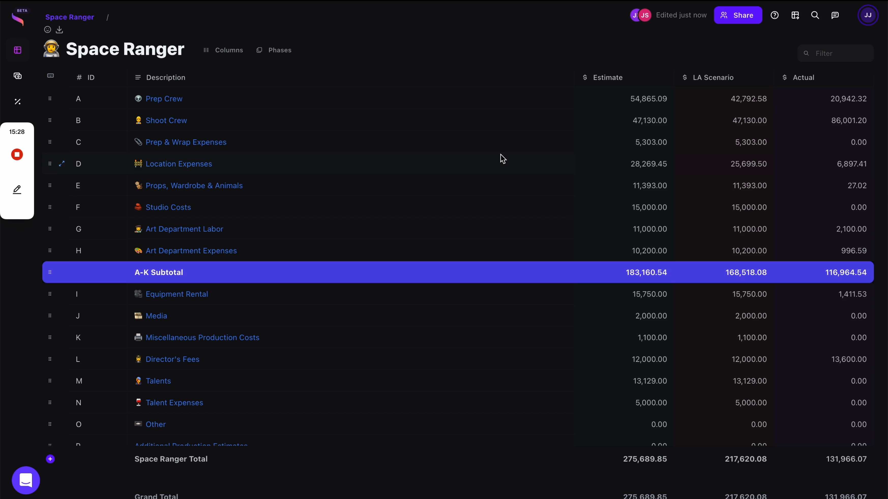
{"action": "key", "text": "ctrl+k"}
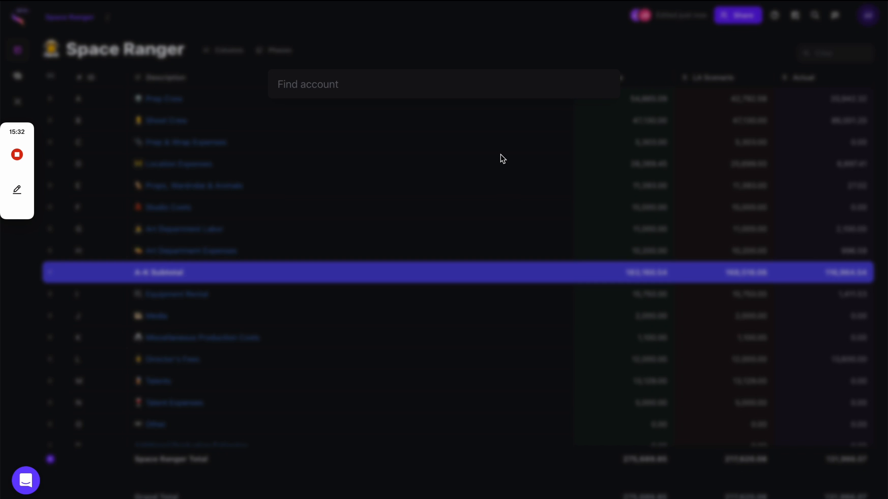
{"action": "type", "text": "pro"}
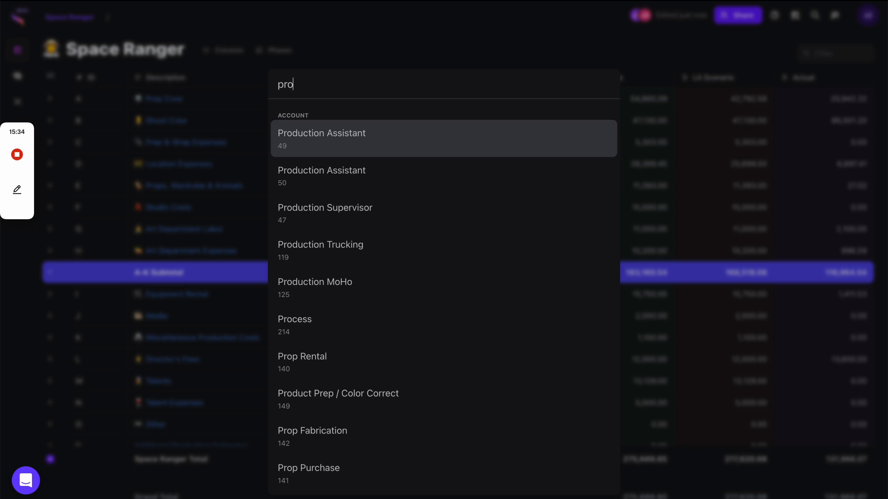
{"action": "key", "text": "Return"}
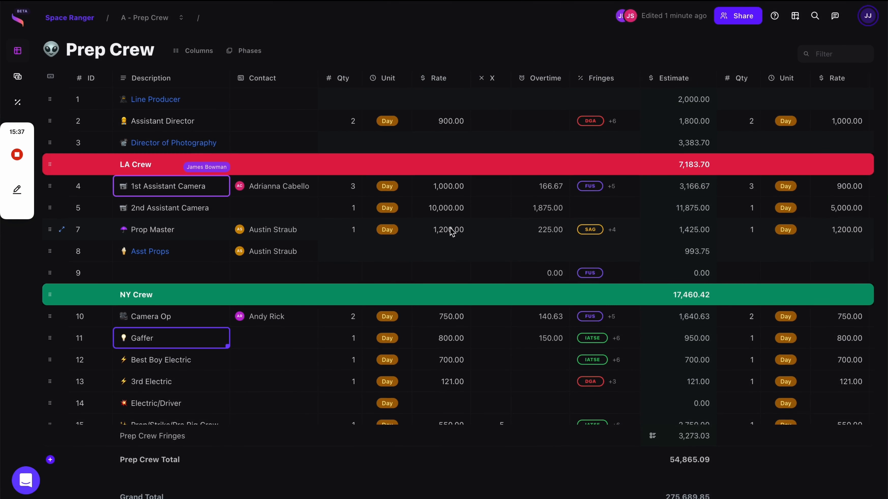
{"action": "scroll", "coordinate": [452, 223], "scroll_direction": "down", "scroll_amount": 1}
{"action": "scroll", "coordinate": [452, 223], "scroll_direction": "up", "scroll_amount": 1}
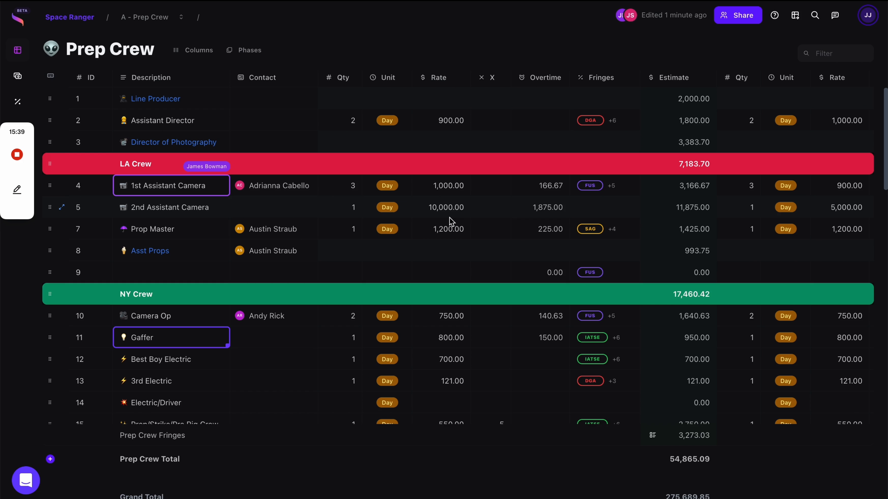
{"action": "key", "text": "ctrl+k"}
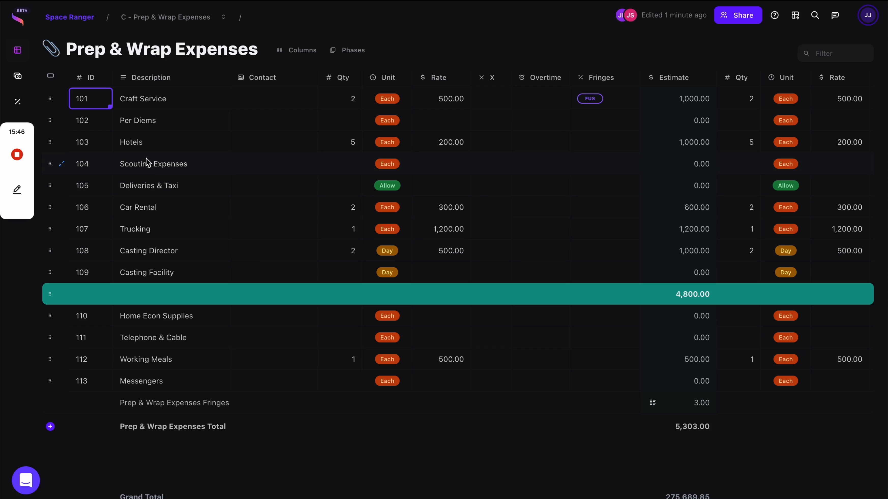
Post 'Hey lets talk about location' as a comment on the Location Expenses account.
{"action": "left_click", "coordinate": [70, 17]}
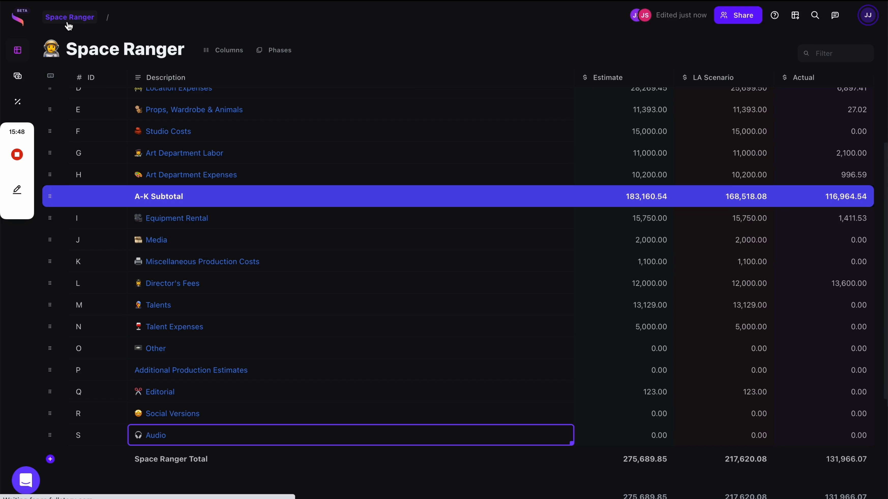
{"action": "scroll", "coordinate": [160, 272], "scroll_direction": "up", "scroll_amount": 3}
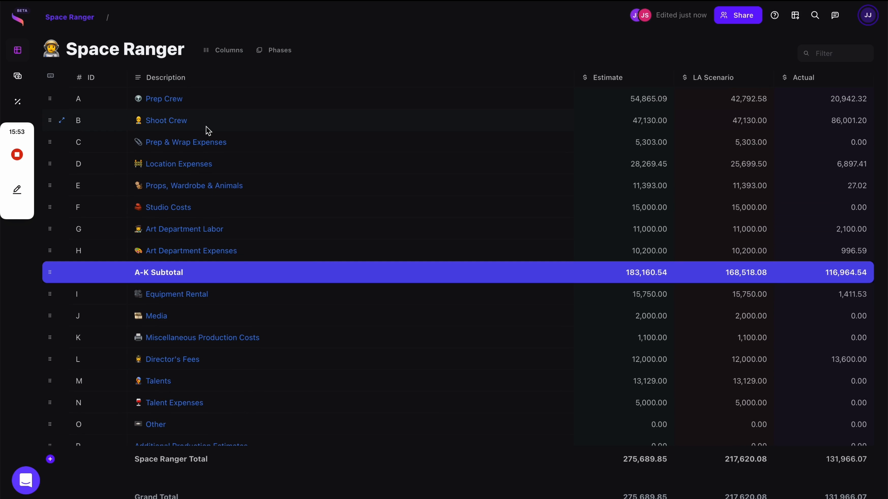
{"action": "right_click", "coordinate": [206, 129]}
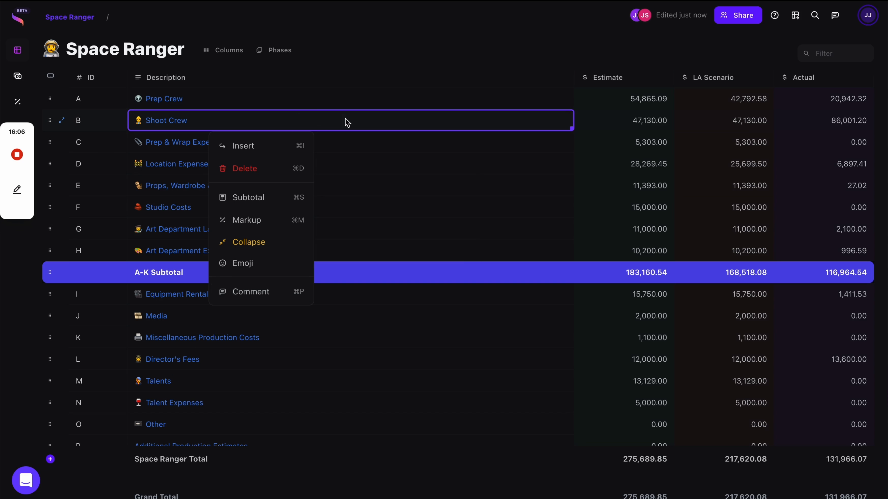
{"action": "left_click", "coordinate": [441, 163]}
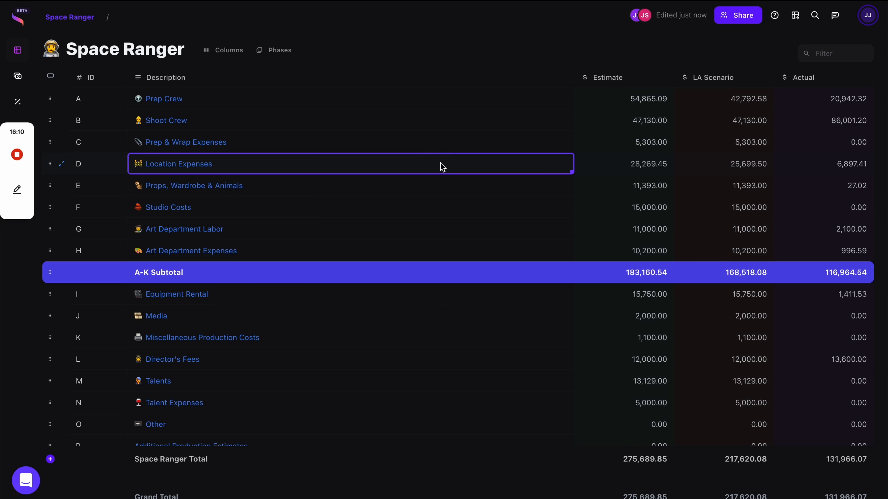
{"action": "right_click", "coordinate": [442, 165]}
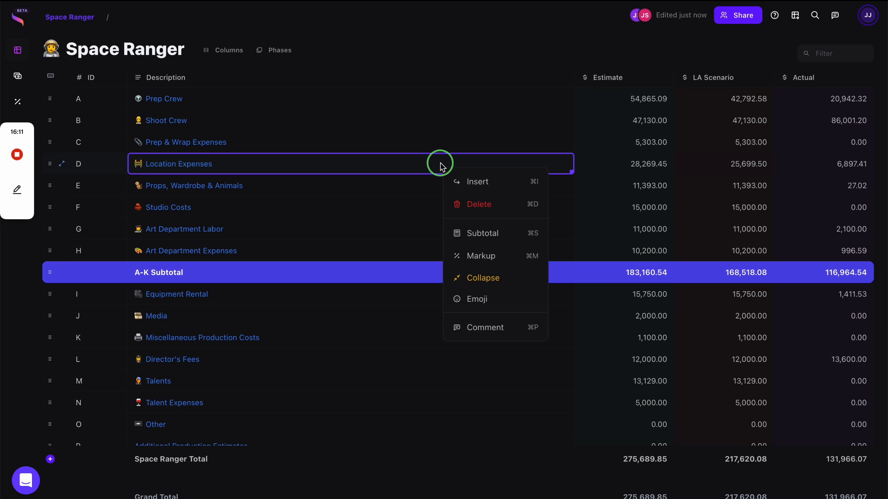
{"action": "left_click", "coordinate": [488, 329]}
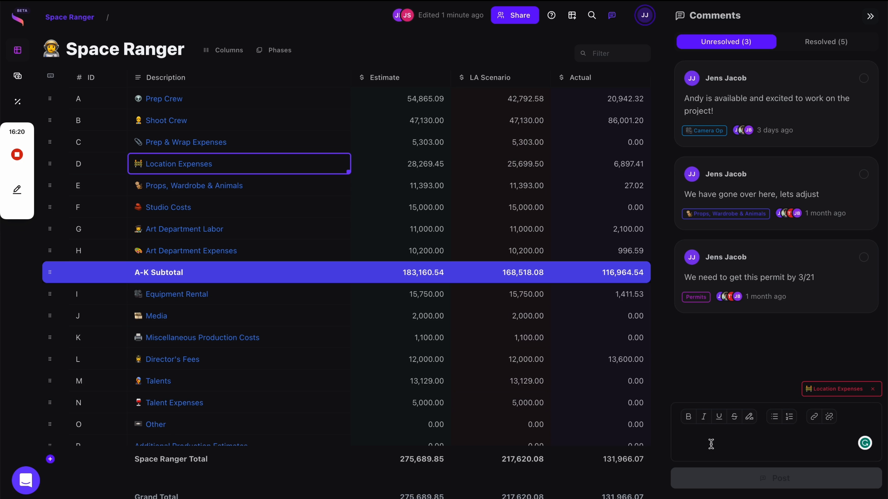
{"action": "type", "text": "Hey"}
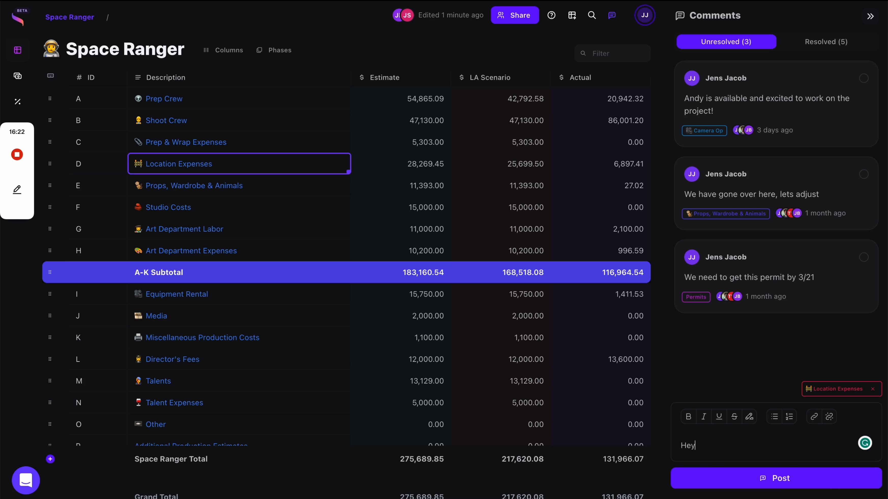
{"action": "type", "text": " lets talk about loca"}
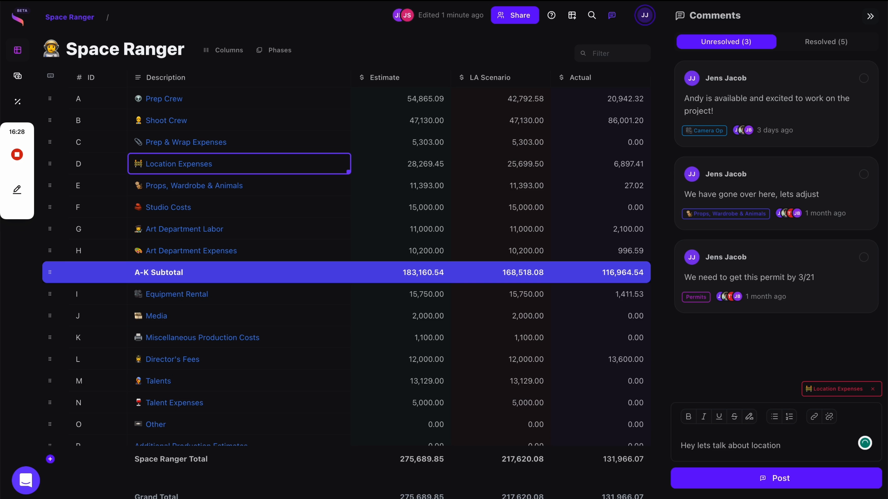
{"action": "type", "text": "tion"}
{"action": "left_click", "coordinate": [724, 479]}
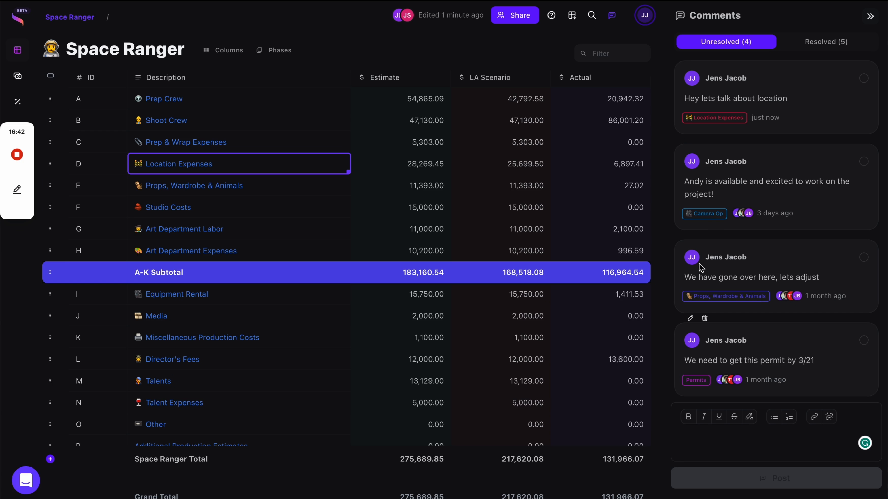
{"action": "left_click", "coordinate": [736, 122]}
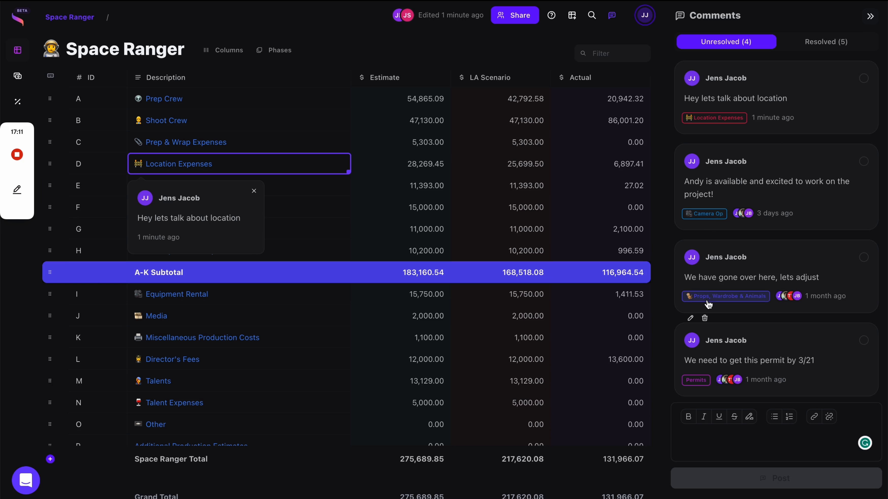
{"action": "left_click", "coordinate": [712, 219]}
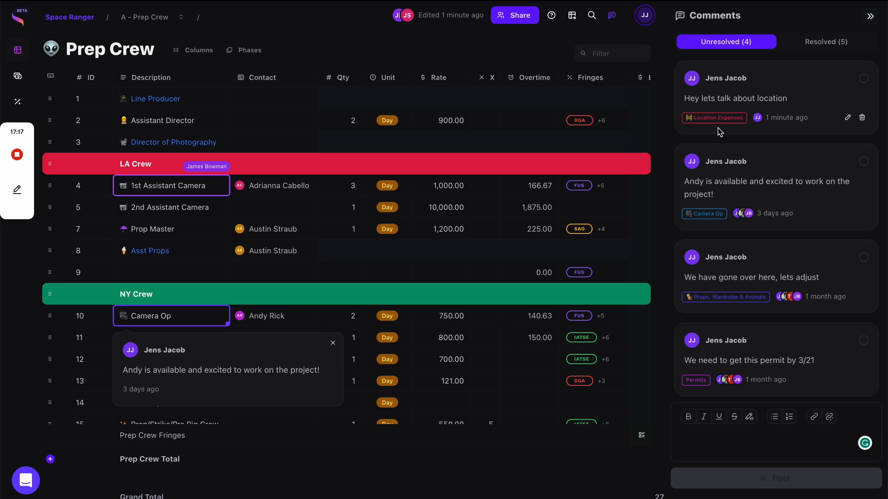
{"action": "mouse_move", "coordinate": [744, 280]}
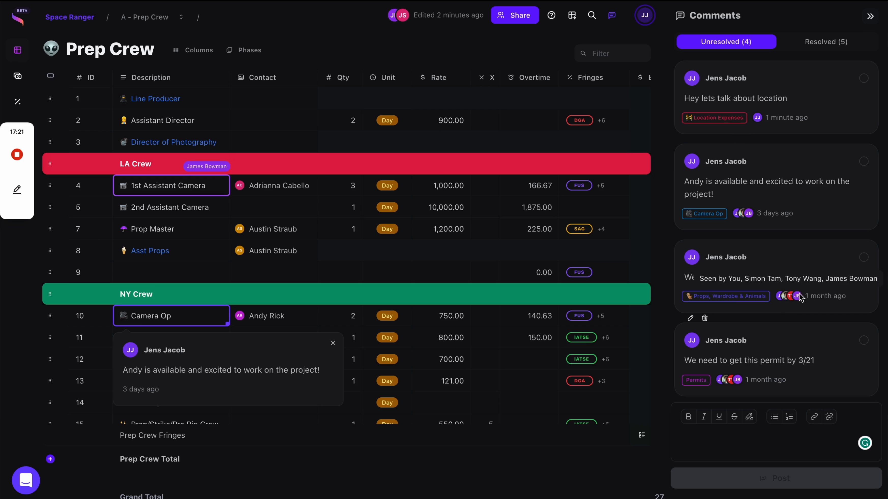
{"action": "left_click", "coordinate": [863, 162]}
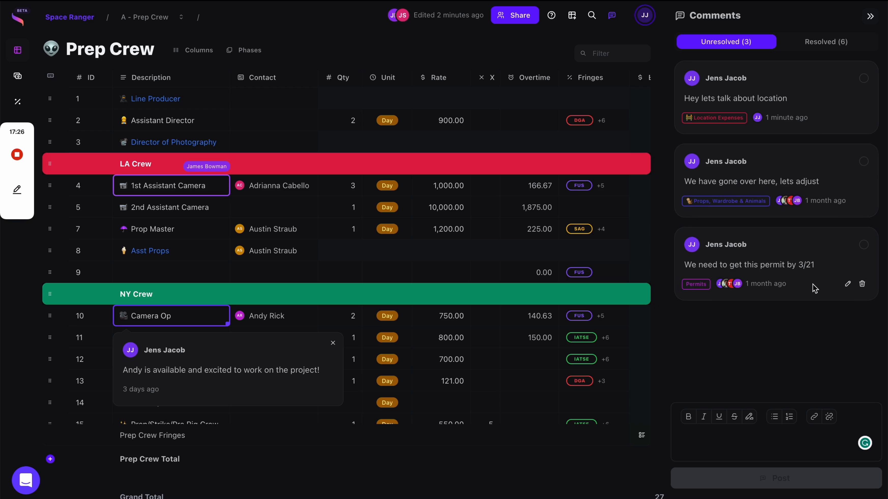
{"action": "left_click", "coordinate": [842, 41]}
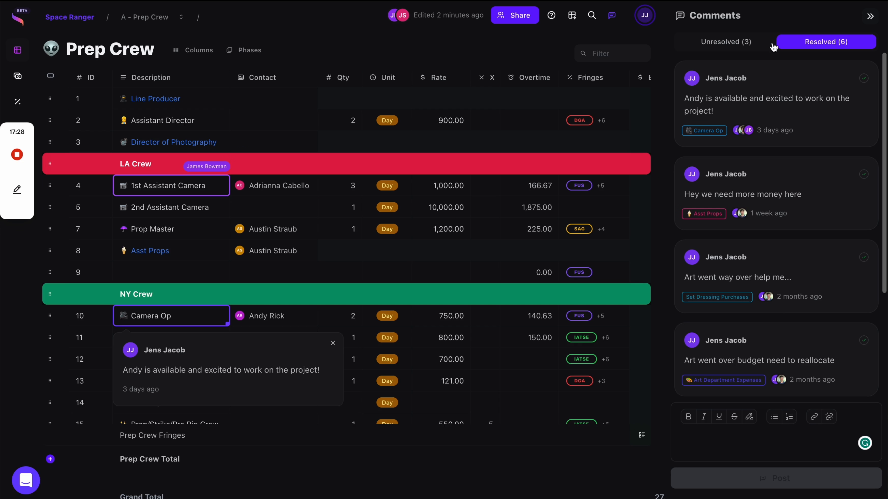
{"action": "left_click", "coordinate": [727, 45]}
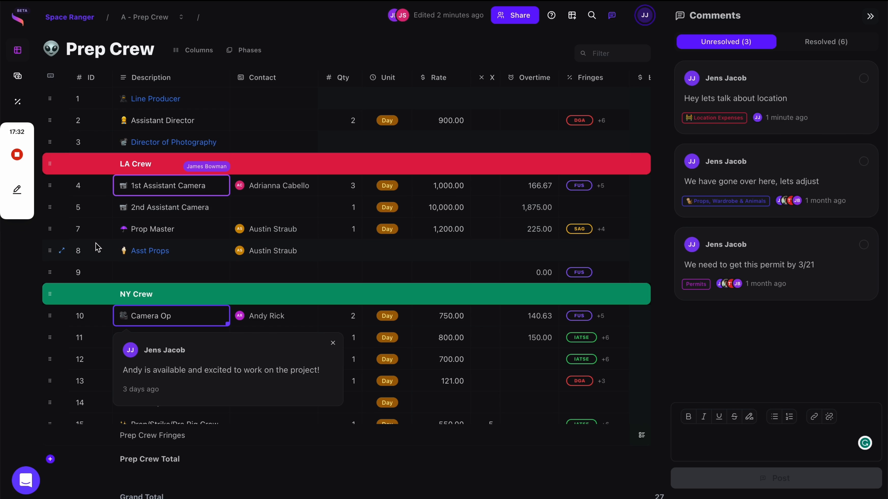
{"action": "left_click", "coordinate": [95, 131]}
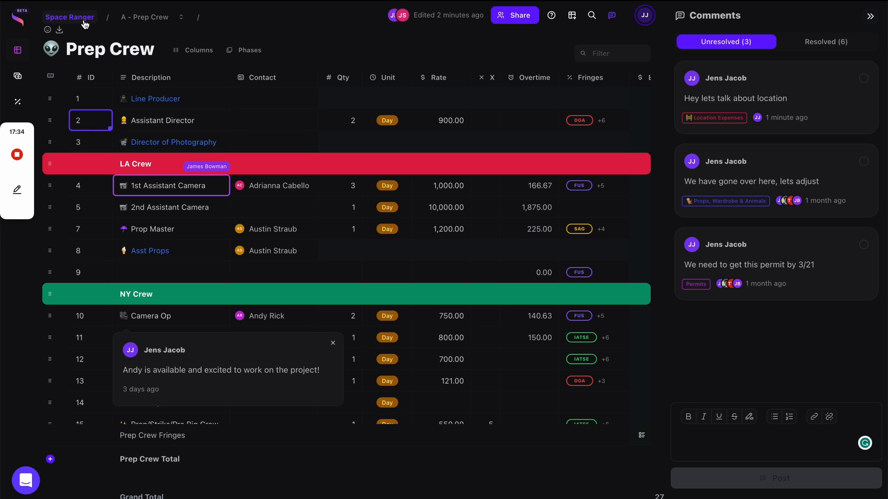
Open the All Actuals ledger (96 actuals, 131,966.07) and scroll across its columns.
{"action": "left_click", "coordinate": [70, 17]}
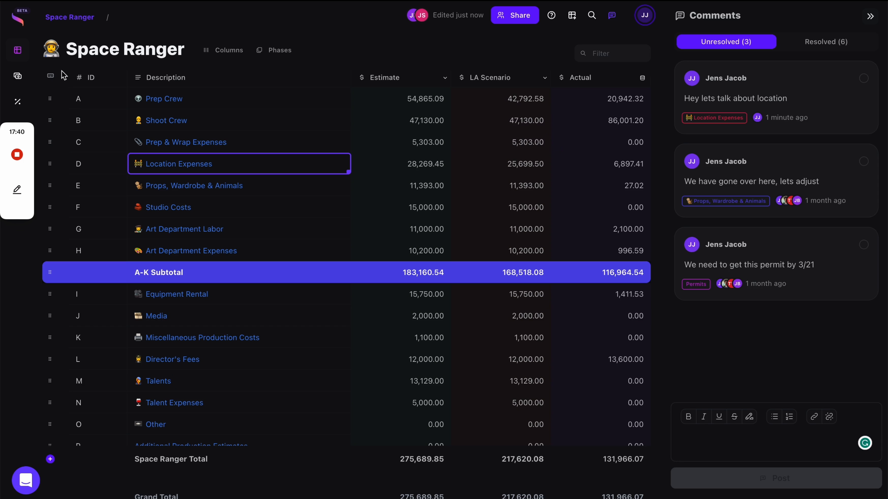
{"action": "left_click", "coordinate": [17, 76]}
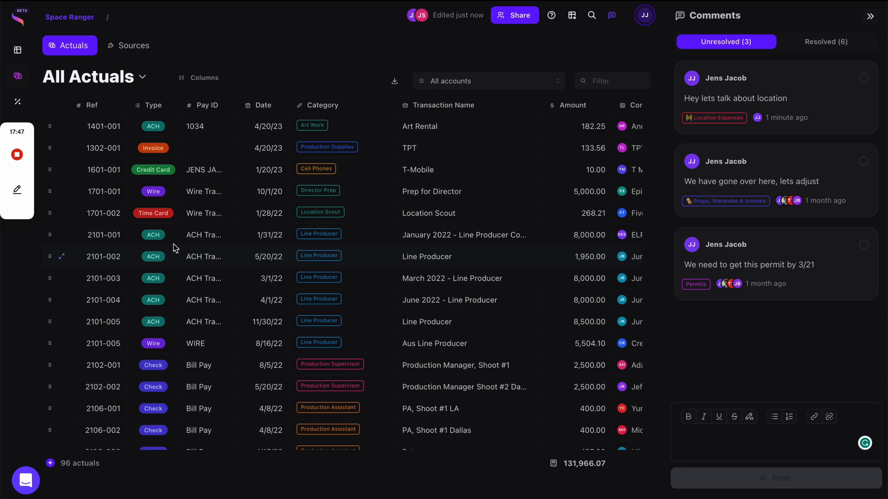
{"action": "scroll", "coordinate": [140, 143], "scroll_direction": "right", "scroll_amount": 5}
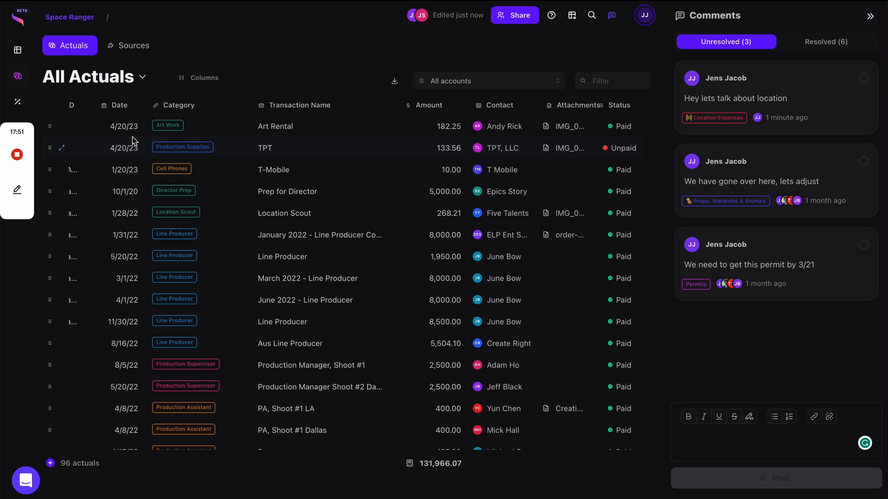
{"action": "scroll", "coordinate": [134, 142], "scroll_direction": "right", "scroll_amount": 1}
{"action": "scroll", "coordinate": [134, 141], "scroll_direction": "left", "scroll_amount": 1}
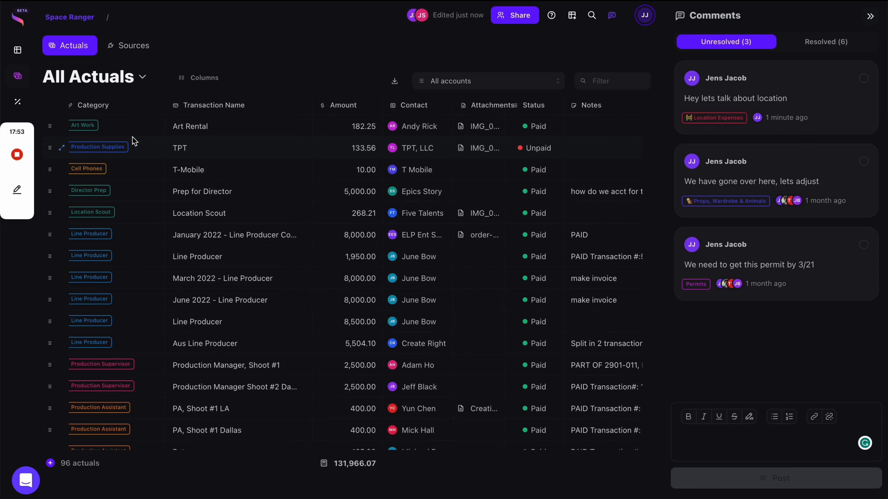
{"action": "scroll", "coordinate": [134, 141], "scroll_direction": "left", "scroll_amount": 2}
{"action": "scroll", "coordinate": [134, 141], "scroll_direction": "left", "scroll_amount": 10}
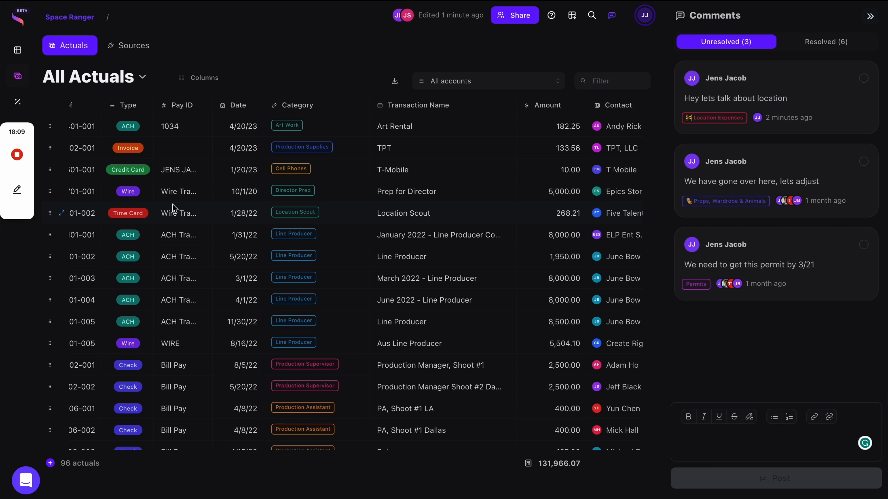
{"action": "scroll", "coordinate": [234, 284], "scroll_direction": "left", "scroll_amount": 3}
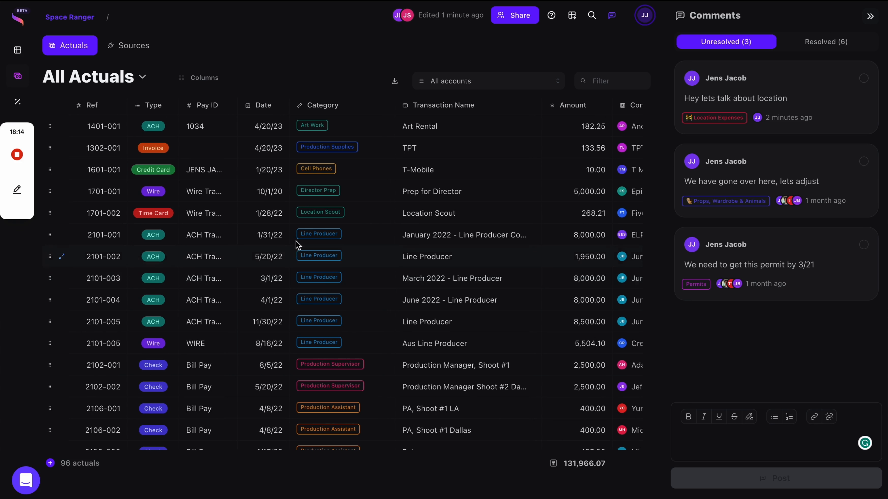
{"action": "scroll", "coordinate": [342, 208], "scroll_direction": "right", "scroll_amount": 3}
{"action": "scroll", "coordinate": [343, 209], "scroll_direction": "left", "scroll_amount": 3}
Actualize the $100.00 Equinox Fitness Clubs card charge from Sources, then view it among All Actuals.
{"action": "left_click", "coordinate": [147, 51]}
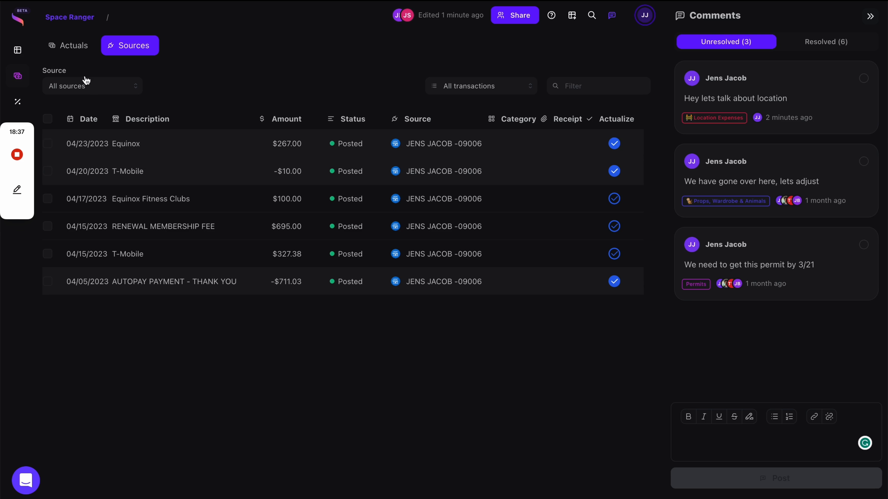
{"action": "left_click", "coordinate": [111, 91]}
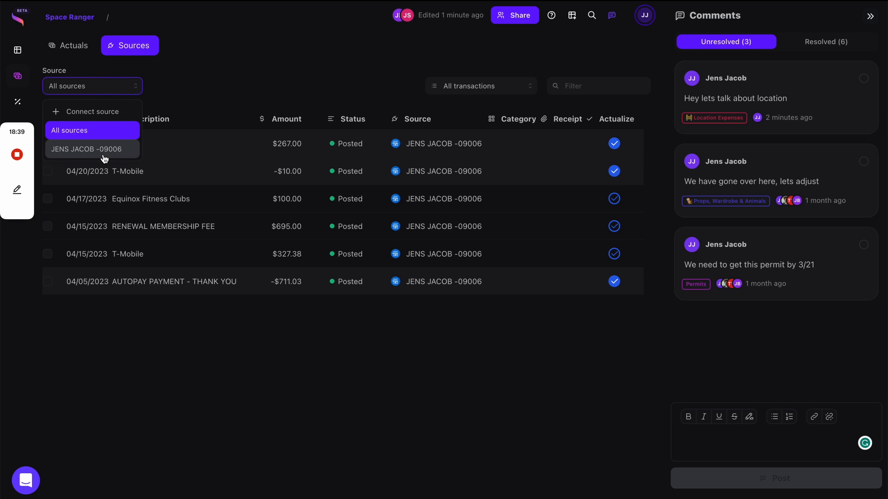
{"action": "left_click", "coordinate": [271, 60]}
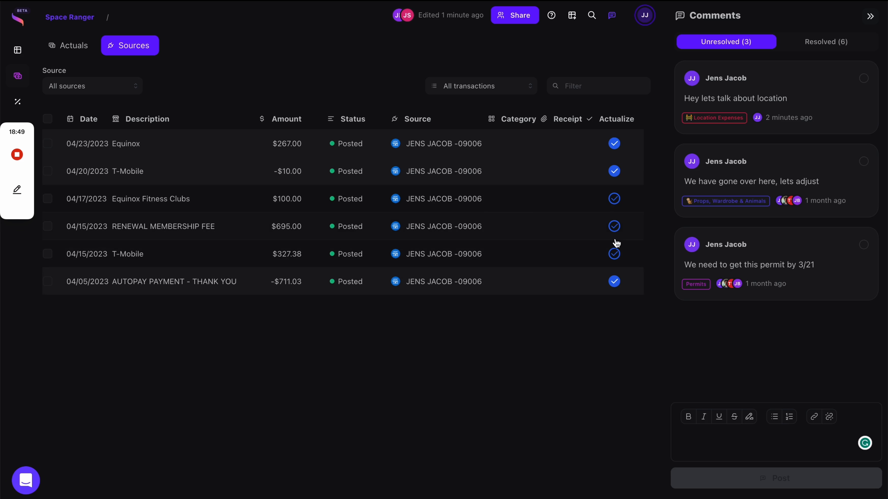
{"action": "left_click", "coordinate": [616, 205]}
{"action": "left_click", "coordinate": [75, 46]}
{"action": "scroll", "coordinate": [234, 283], "scroll_direction": "down", "scroll_amount": 10}
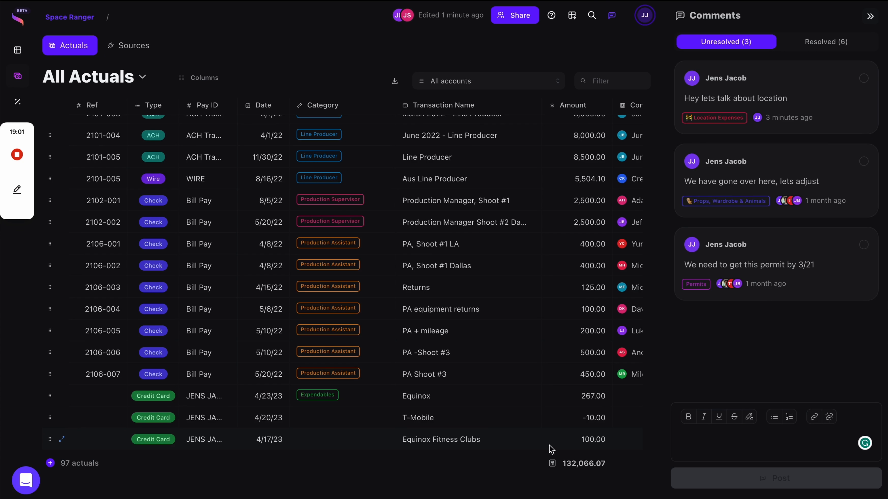
Code the Equinox Fitness Clubs actual to Talent Agency Fees by searching 'talent f'.
{"action": "scroll", "coordinate": [551, 449], "scroll_direction": "right", "scroll_amount": 5}
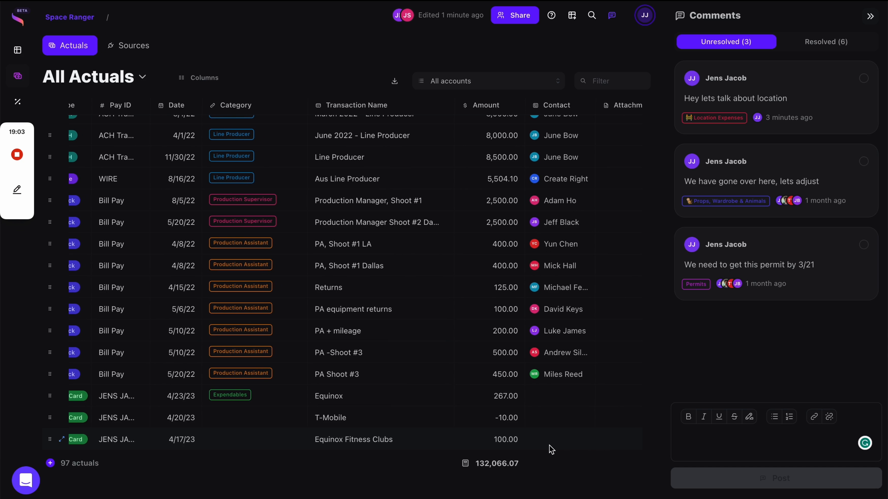
{"action": "scroll", "coordinate": [551, 450], "scroll_direction": "right", "scroll_amount": 1}
{"action": "scroll", "coordinate": [551, 449], "scroll_direction": "left", "scroll_amount": 6}
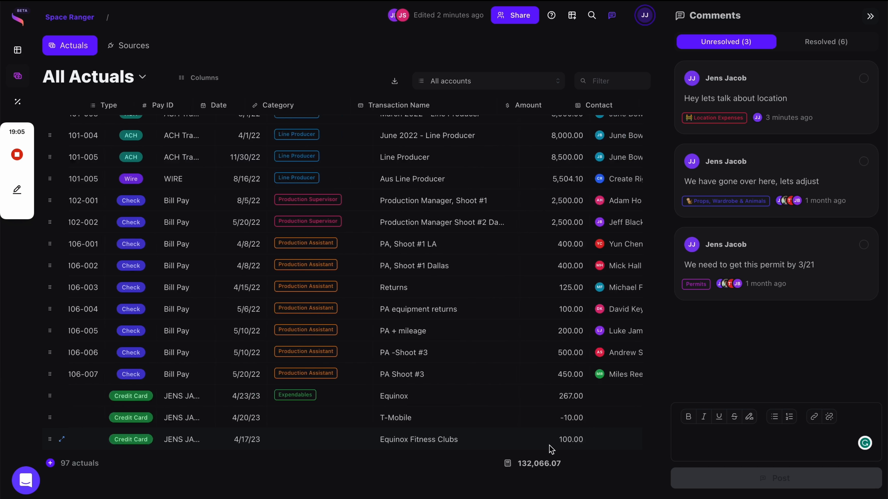
{"action": "left_click", "coordinate": [346, 438]}
{"action": "left_click", "coordinate": [346, 435]}
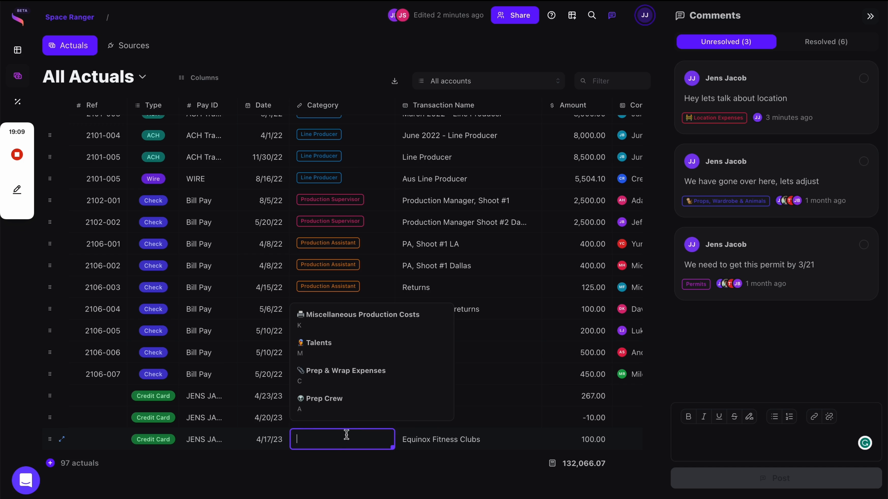
{"action": "type", "text": "tale"}
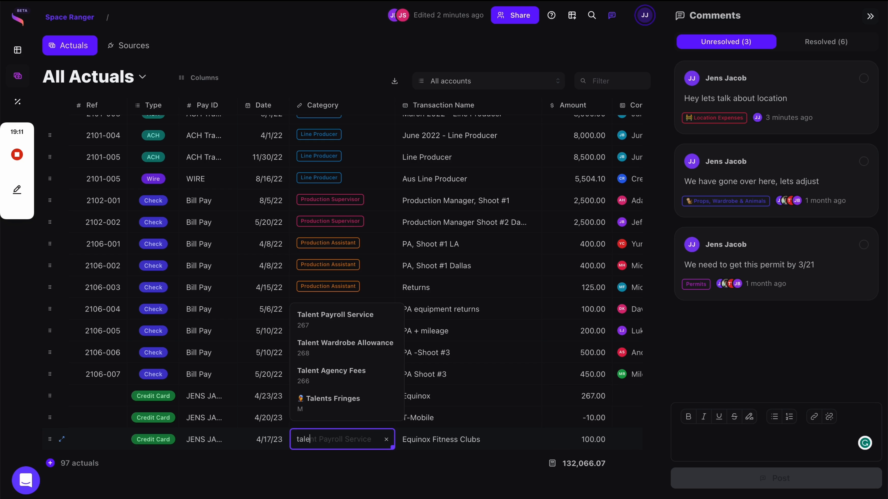
{"action": "type", "text": "nt f"}
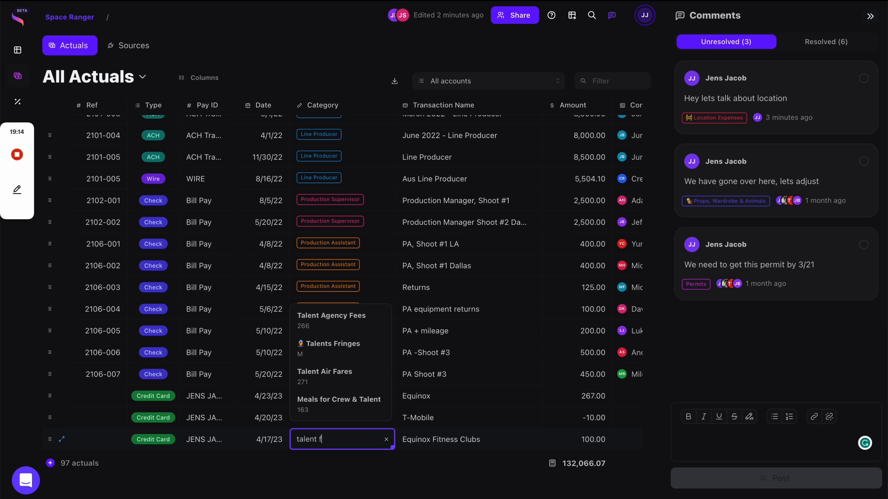
{"action": "type", "text": "e"}
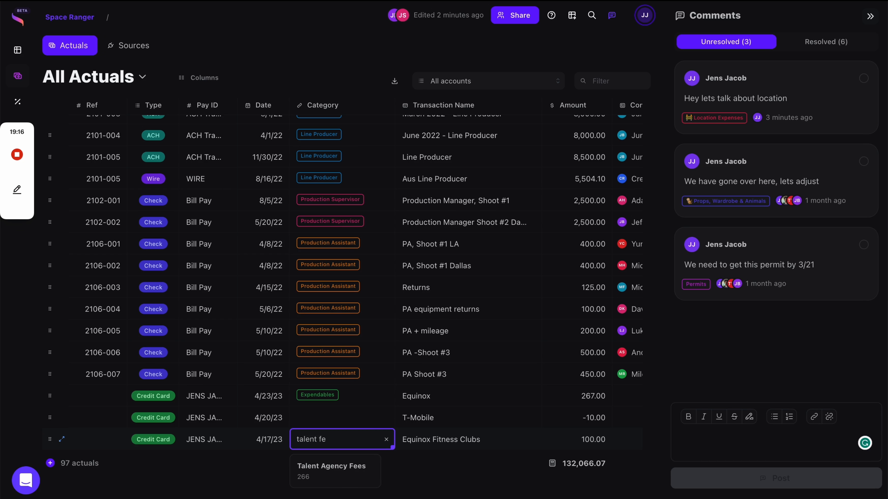
{"action": "key", "text": "BackSpace"}
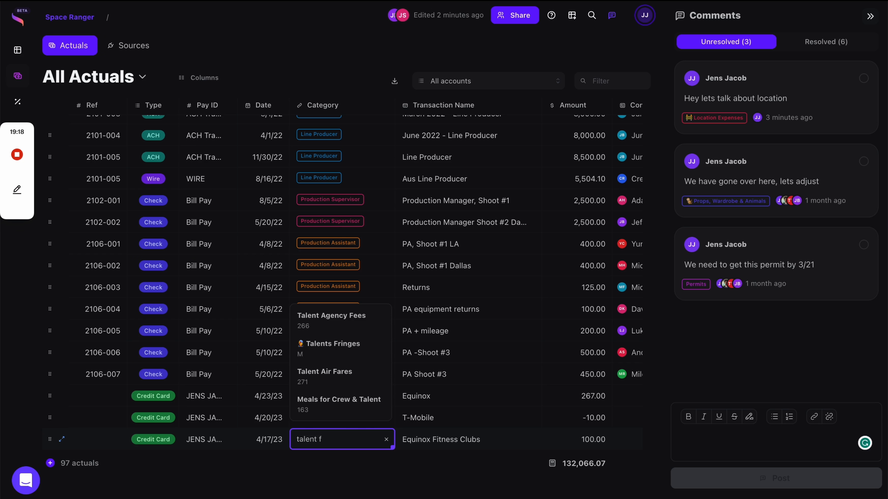
{"action": "left_click", "coordinate": [412, 408]}
{"action": "left_click", "coordinate": [370, 442]}
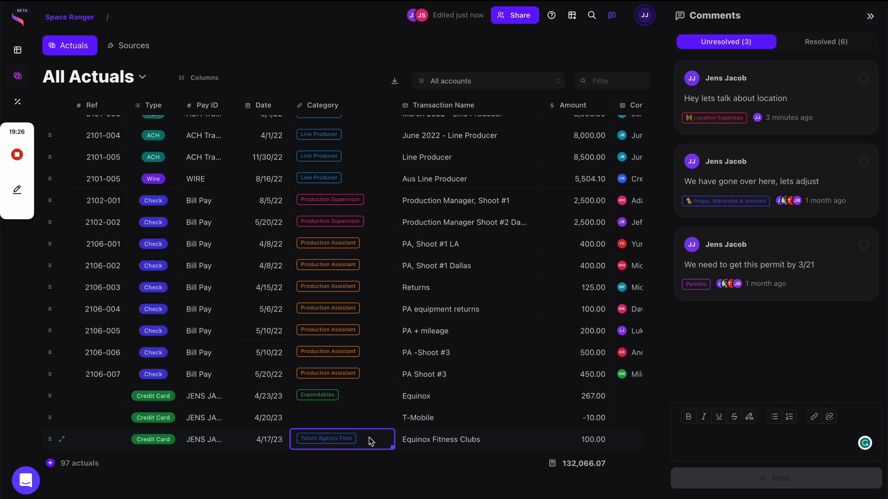
{"action": "scroll", "coordinate": [370, 442], "scroll_direction": "right", "scroll_amount": 3}
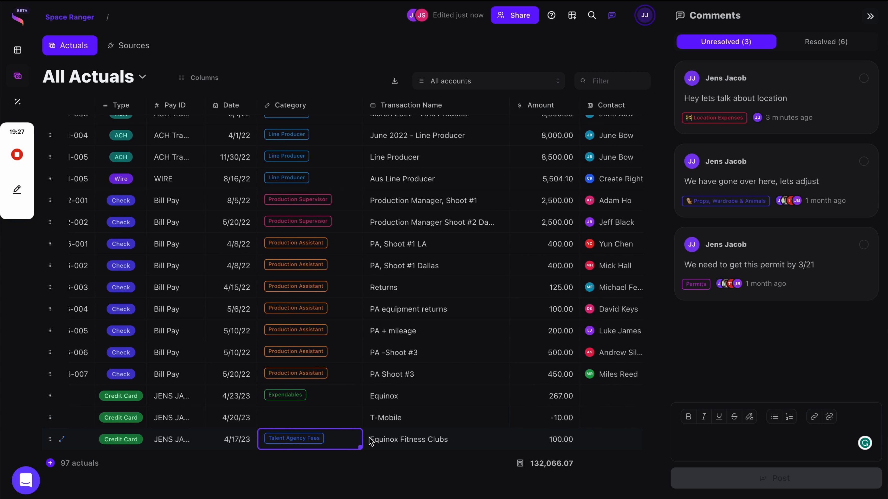
{"action": "scroll", "coordinate": [370, 442], "scroll_direction": "left", "scroll_amount": 3}
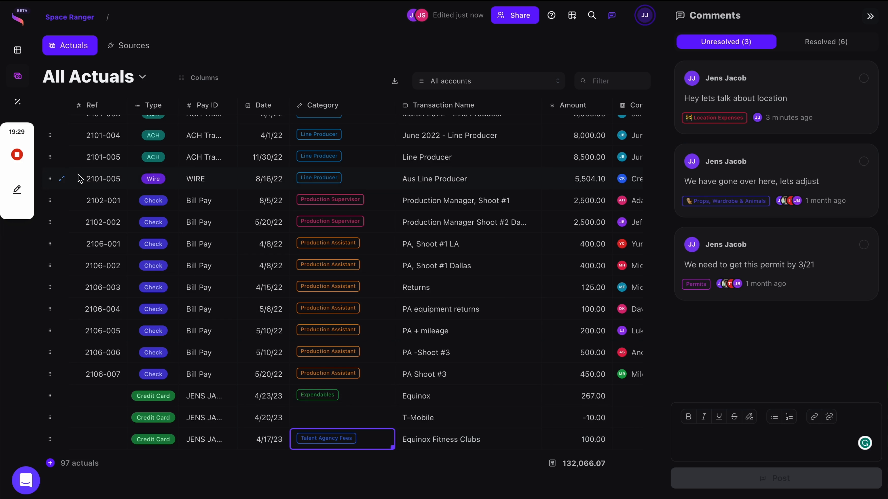
{"action": "left_click", "coordinate": [17, 50]}
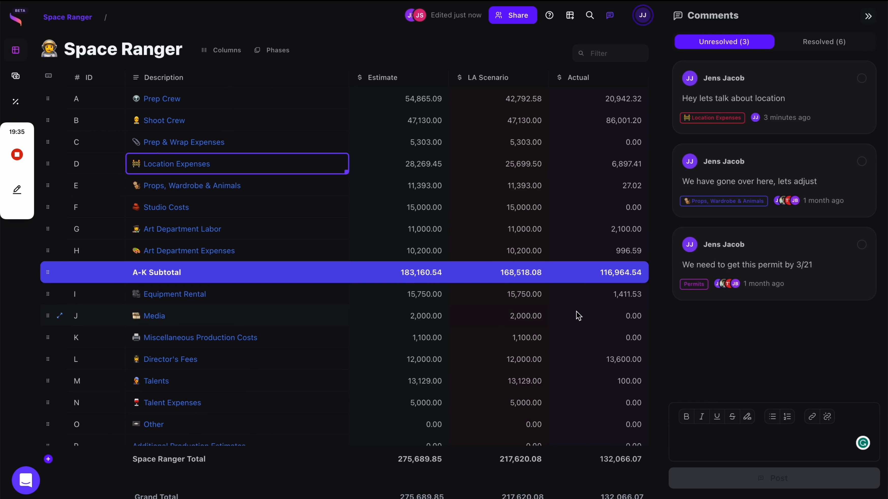
Show the Variance column in the Space Ranger budget, revealing a 143,623.78 variance.
{"action": "left_click", "coordinate": [226, 50]}
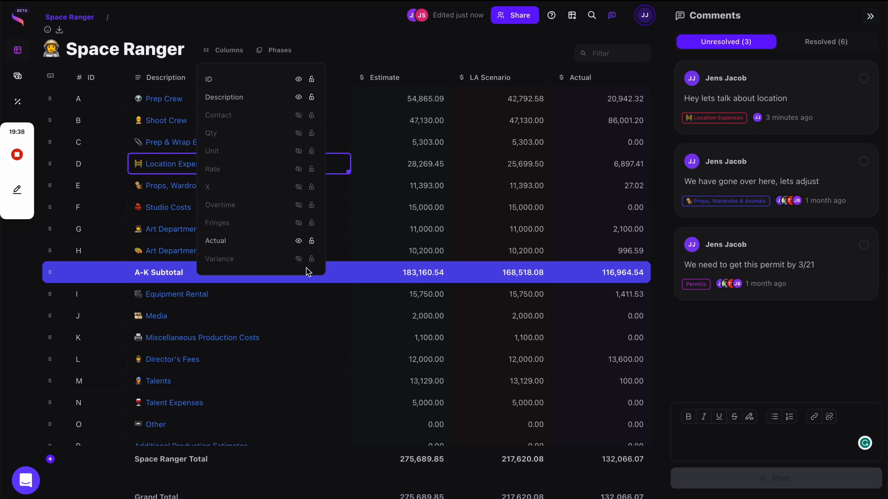
{"action": "left_click", "coordinate": [298, 259]}
{"action": "left_click", "coordinate": [588, 210]}
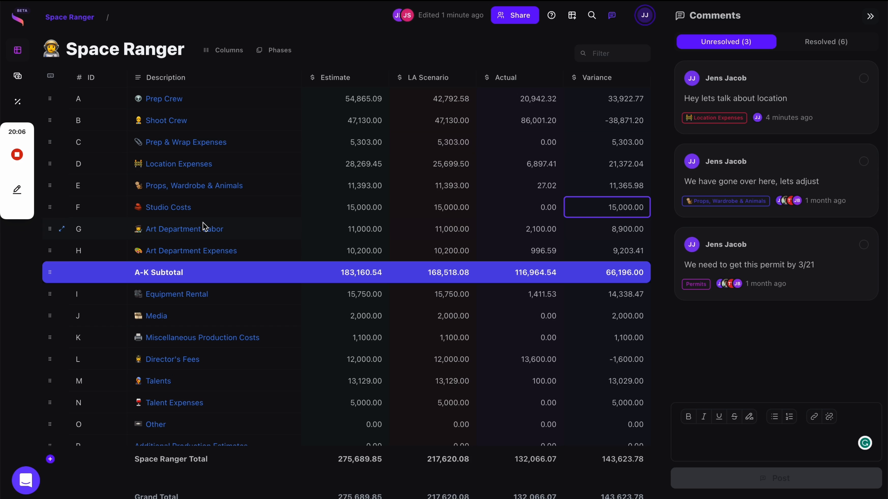
{"action": "mouse_move", "coordinate": [18, 155]}
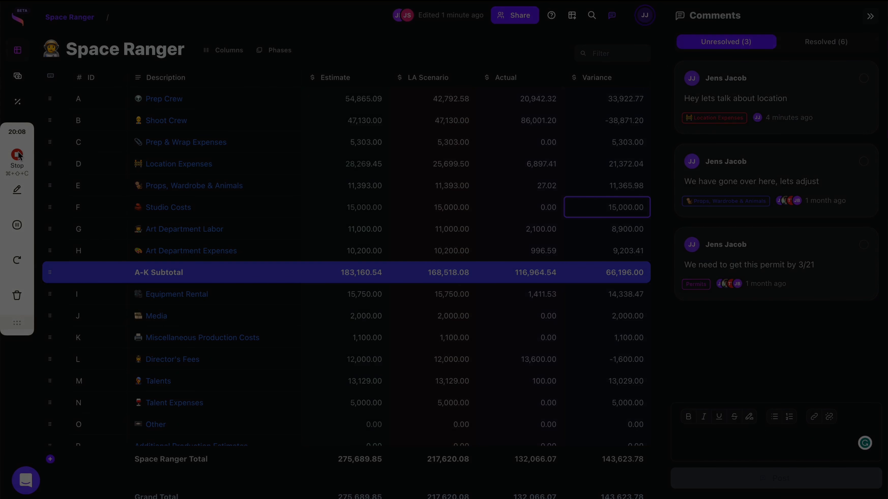